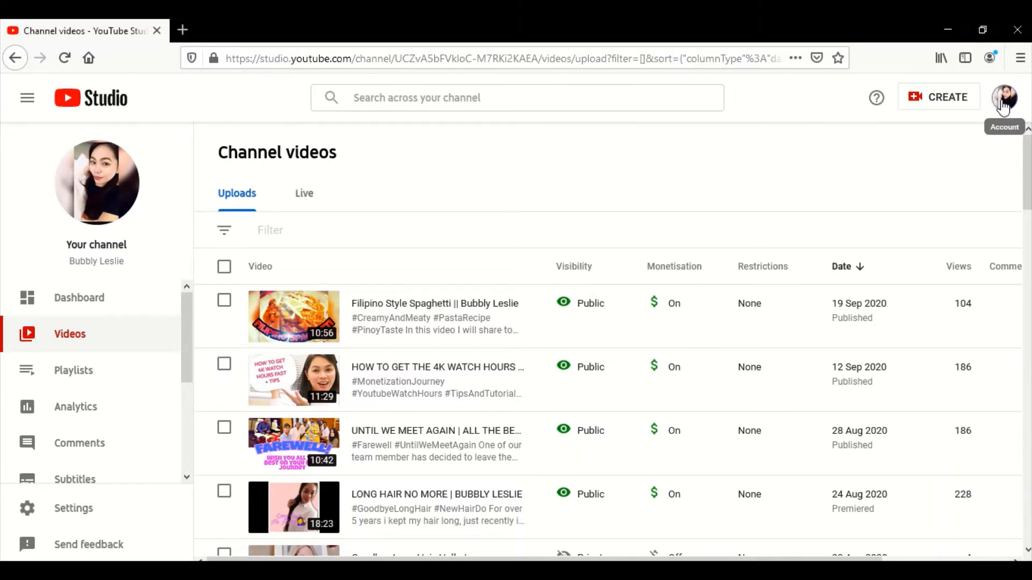
pyautogui.click(1003, 107)
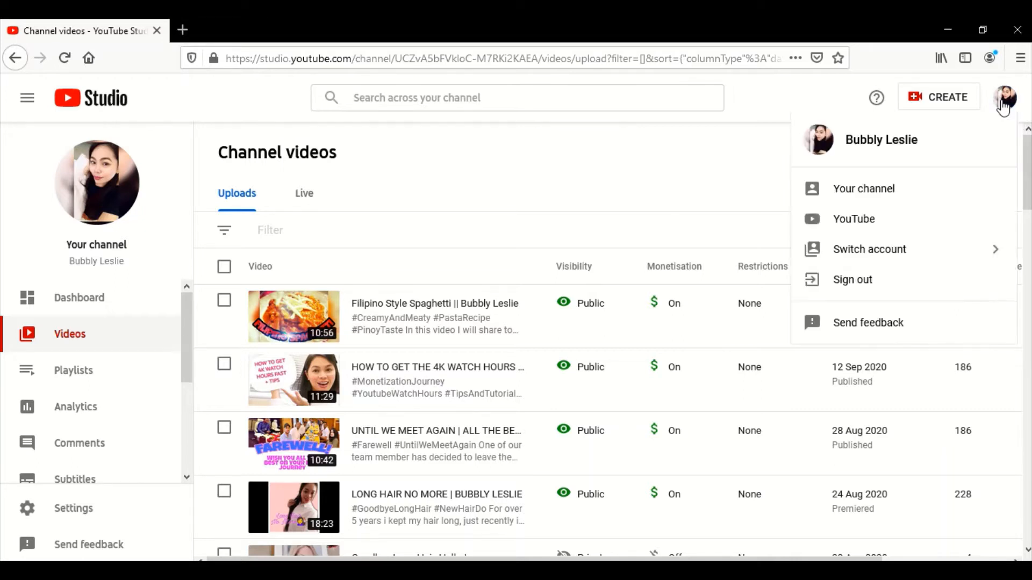
pyautogui.click(731, 185)
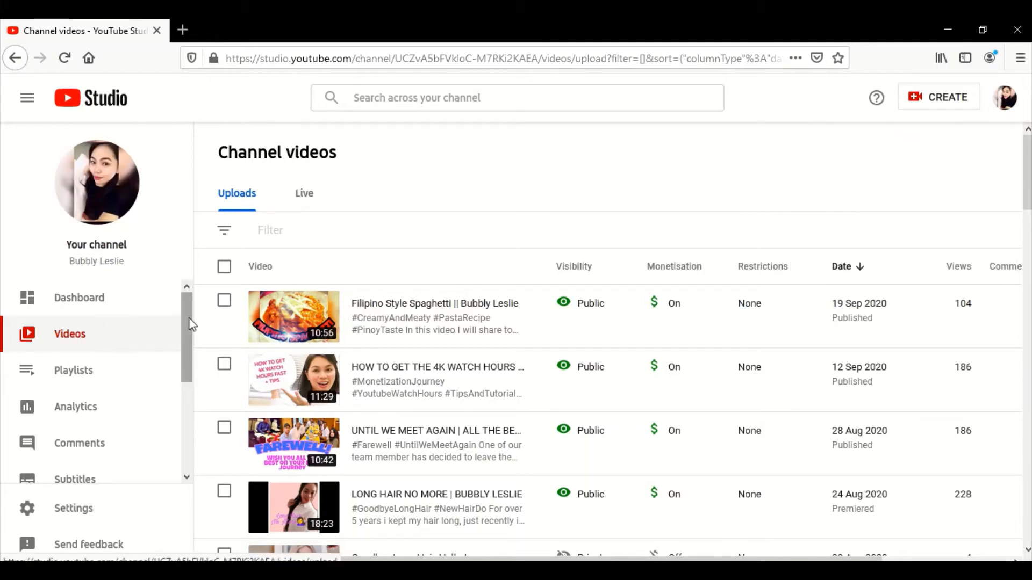
# - Look through the channel's list of uploaded videos, including their visibility and monetisation status
pyautogui.scroll(-2, 191, 322)
pyautogui.scroll(2, 193, 317)
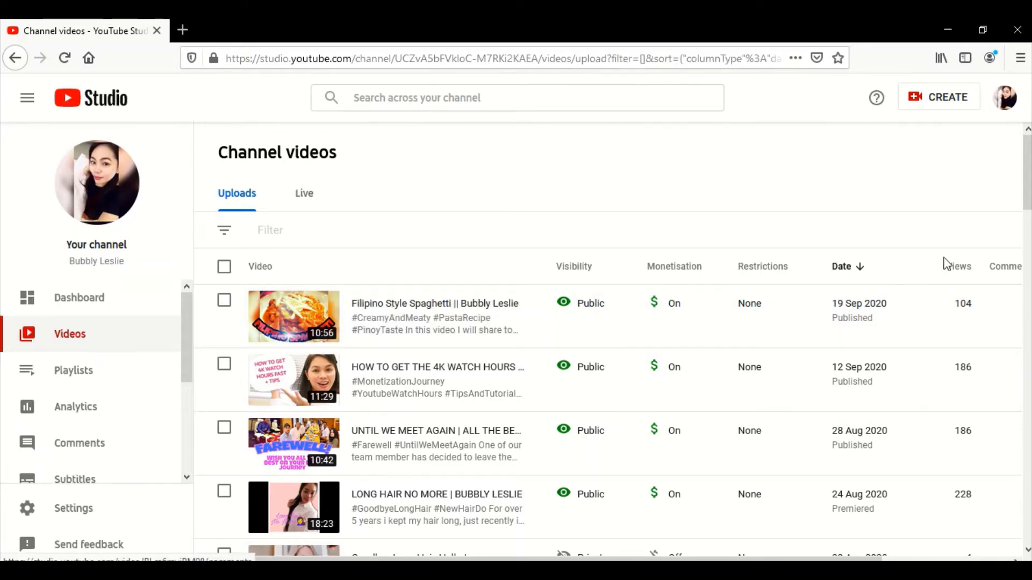
pyautogui.scroll(-10, 1028, 185)
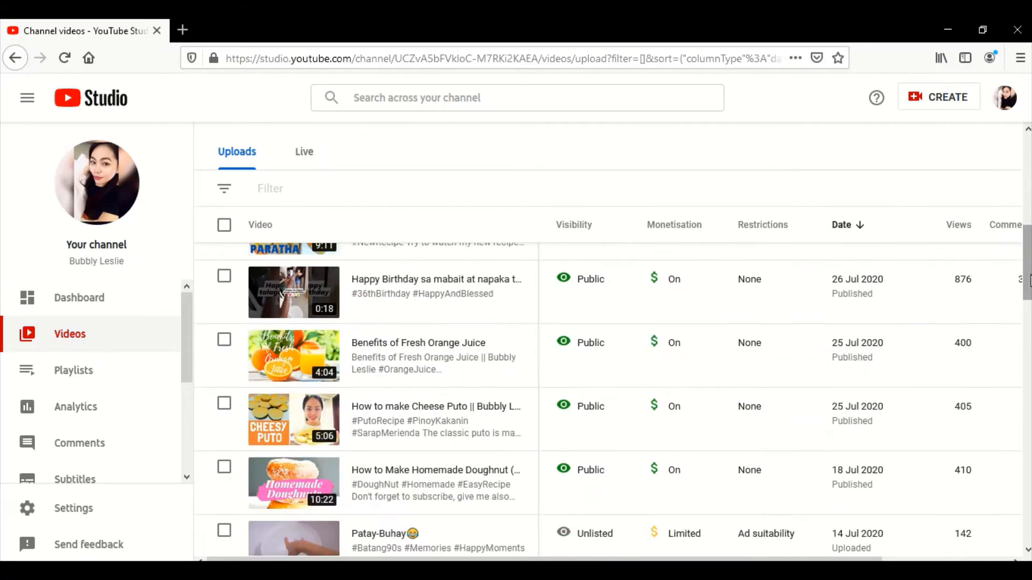
pyautogui.scroll(-4, 607, 399)
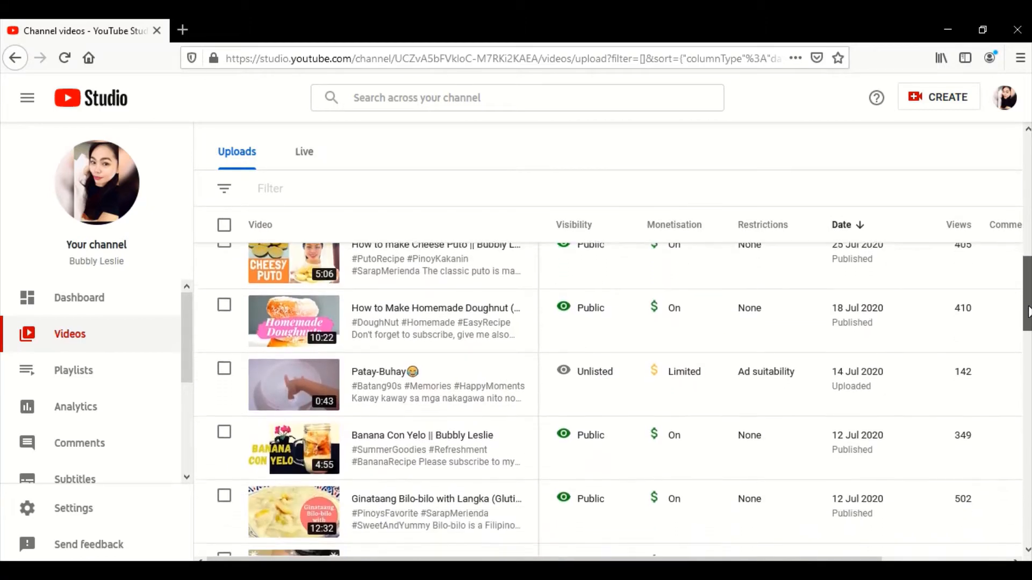
pyautogui.scroll(-3, 607, 398)
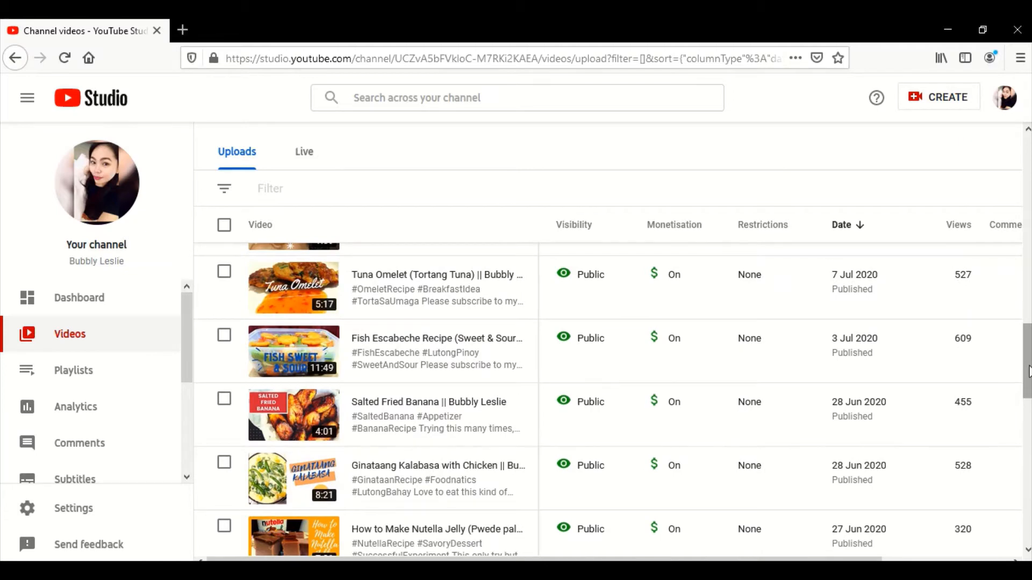
pyautogui.moveTo(1027, 371); pyautogui.dragTo(1029, 396)
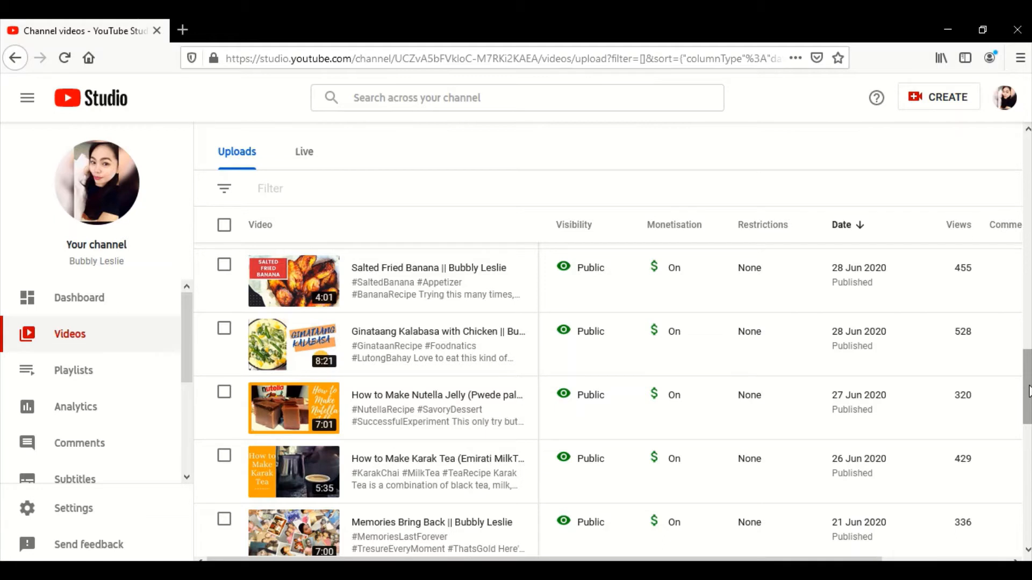
pyautogui.moveTo(1028, 392); pyautogui.dragTo(1028, 415)
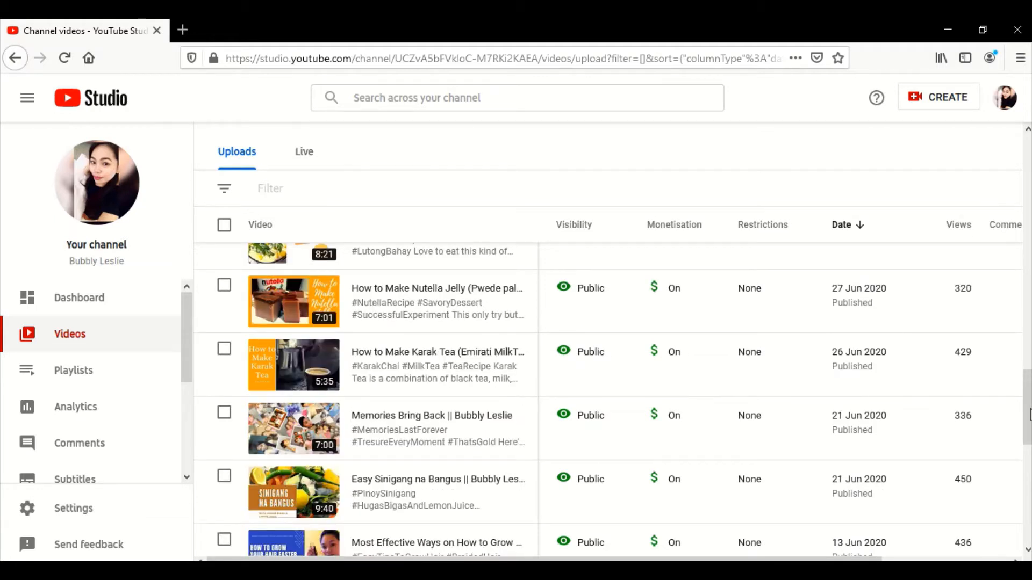
pyautogui.moveTo(1029, 415); pyautogui.dragTo(1028, 228)
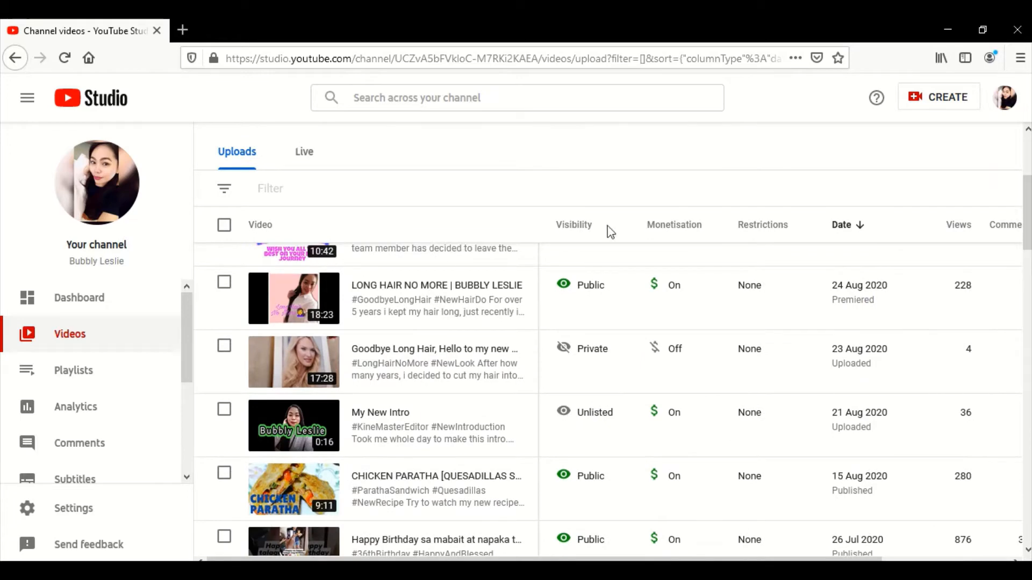
# - Open the end screen editor from the details of the "LONG HAIR NO MORE" video
pyautogui.moveTo(363, 301)
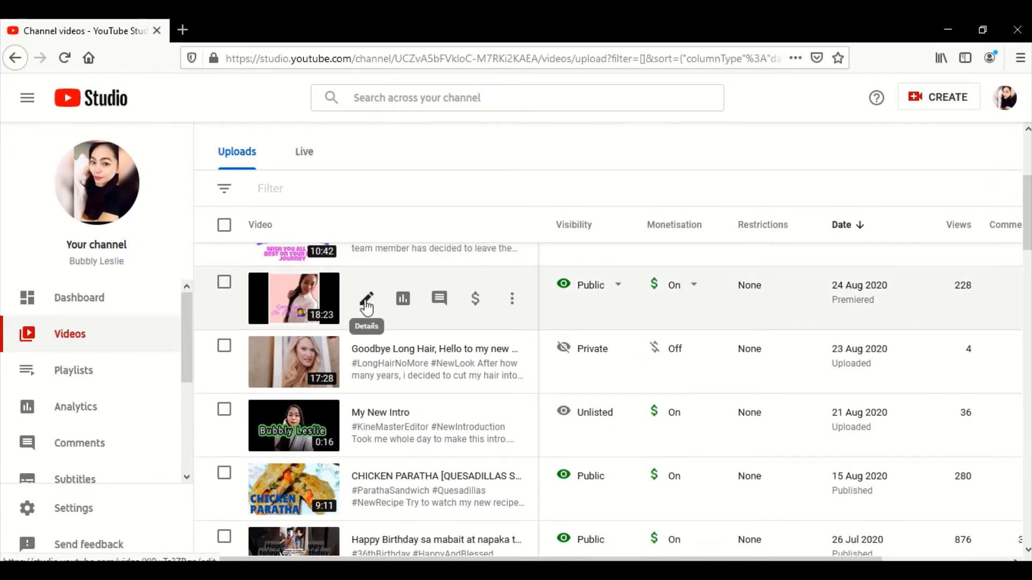
pyautogui.click(365, 303)
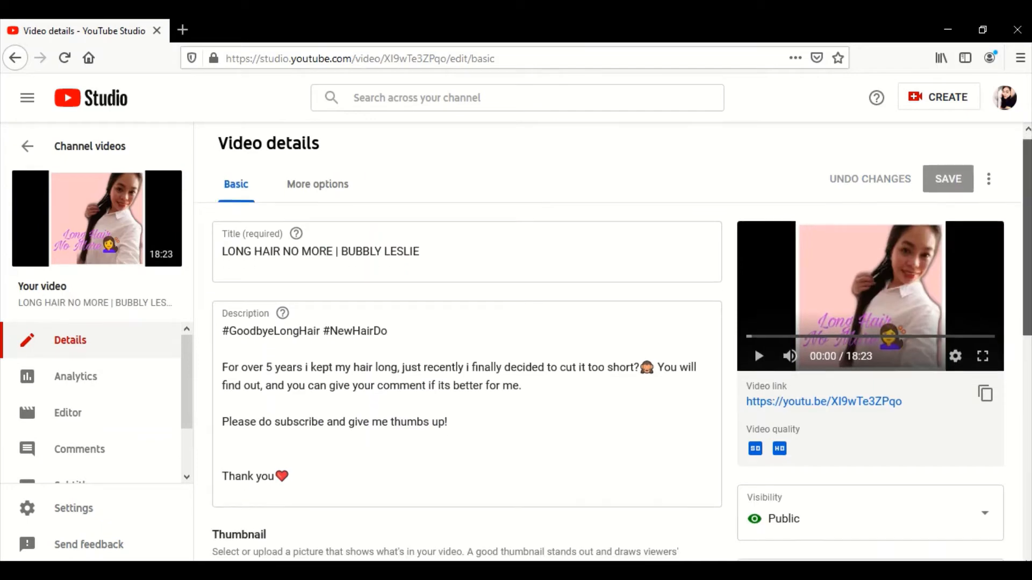
pyautogui.scroll(-5, 613, 349)
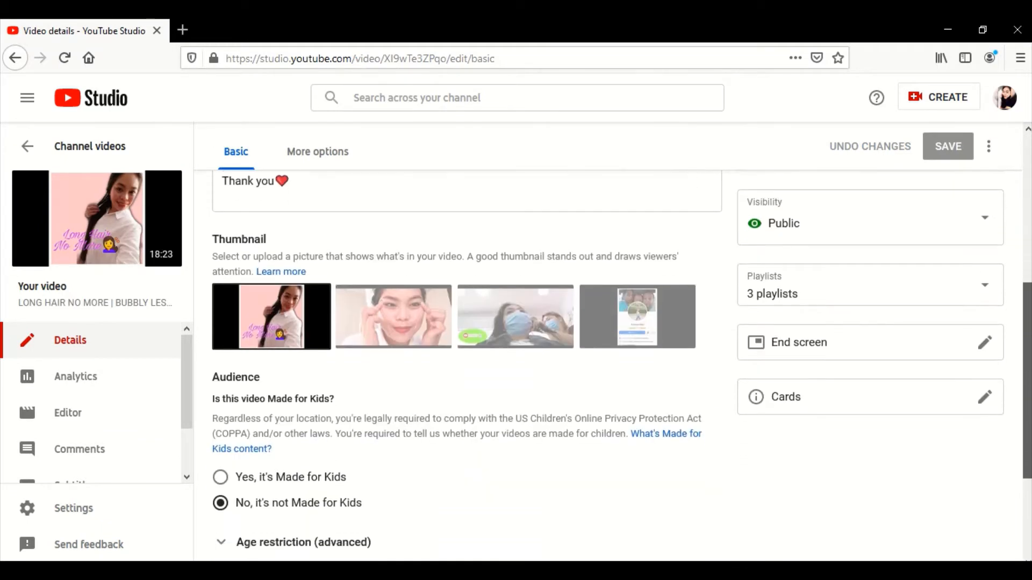
pyautogui.scroll(-1, 763, 306)
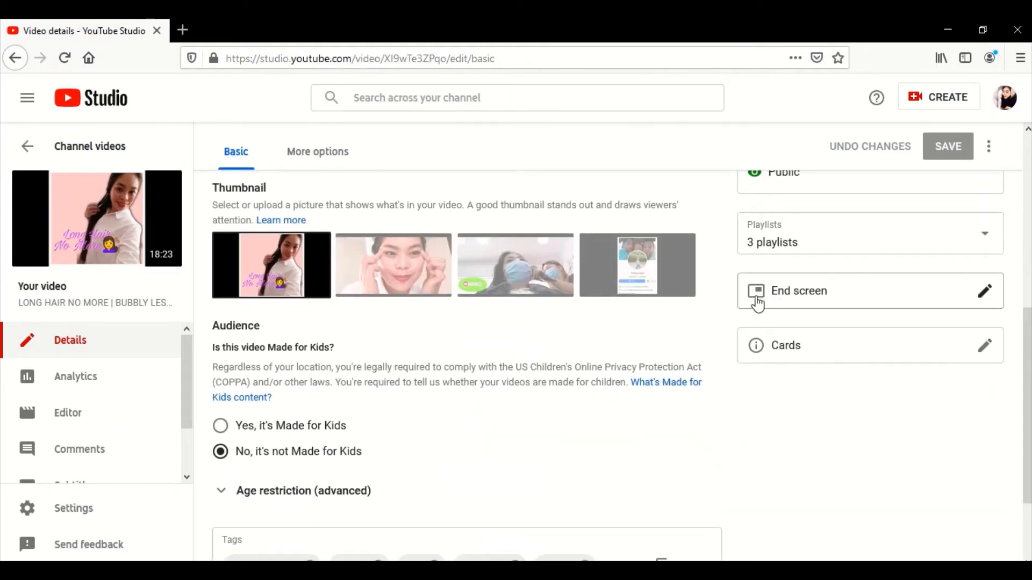
pyautogui.moveTo(804, 305); pyautogui.dragTo(861, 321)
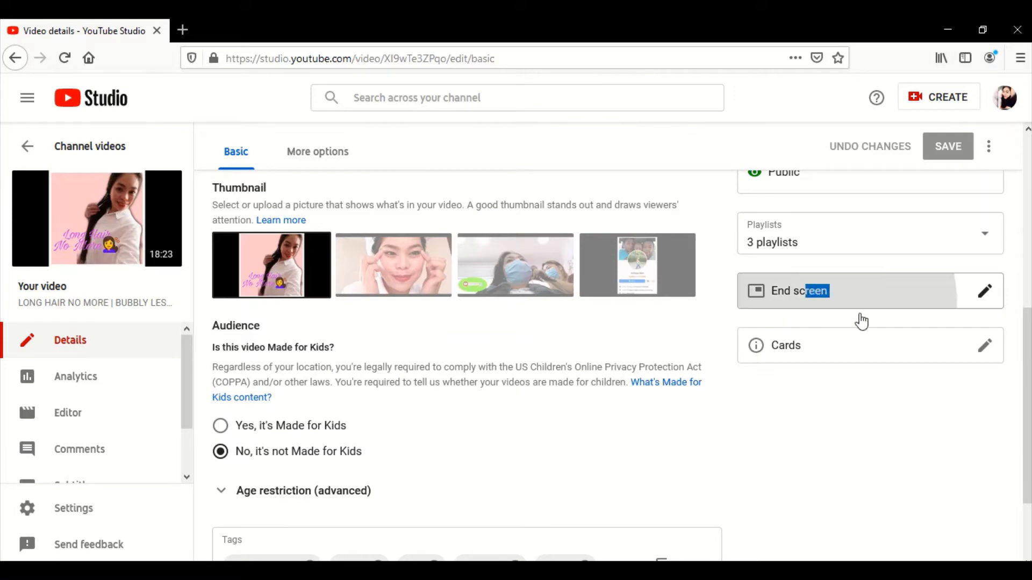
pyautogui.click(798, 288)
# - Delete the two video elements and the subscribe element from the end screen
pyautogui.click(798, 208)
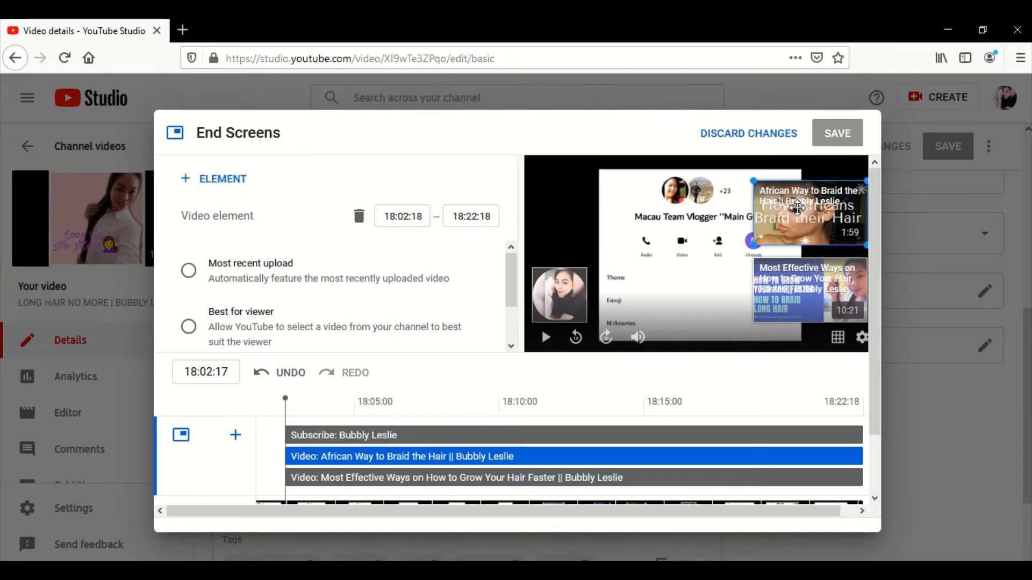
pyautogui.press('Delete')
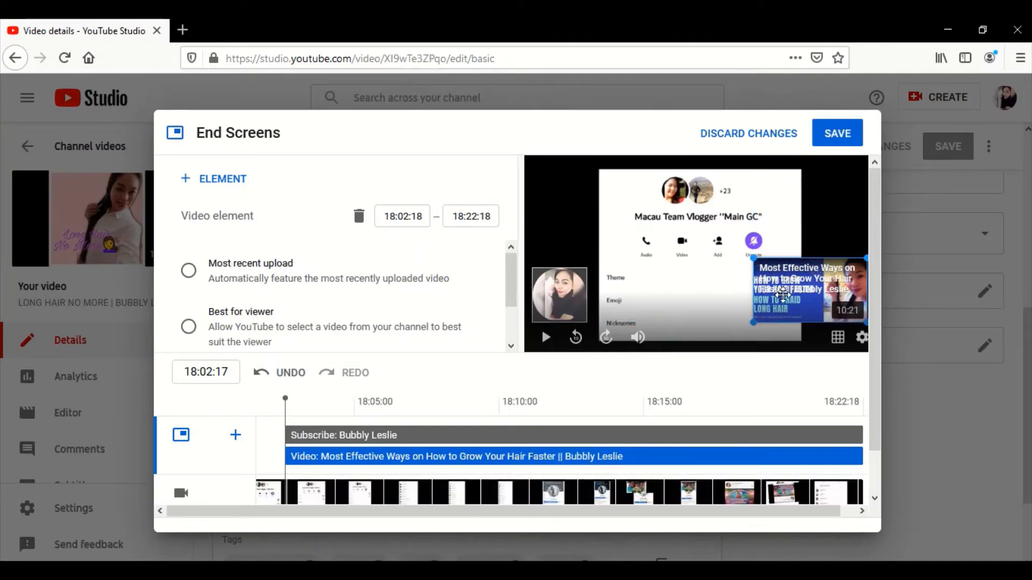
pyautogui.press('Delete')
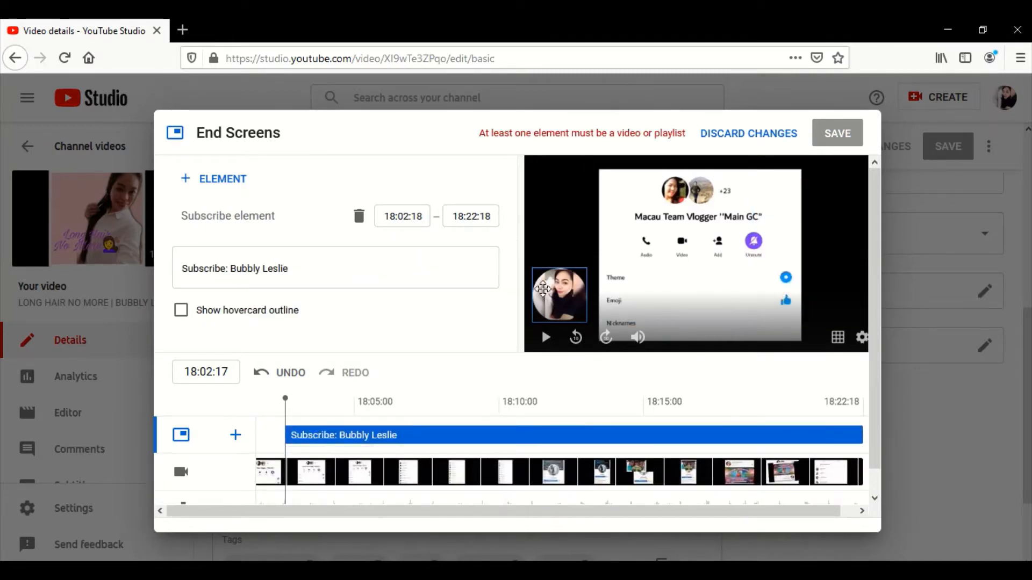
pyautogui.press('Delete')
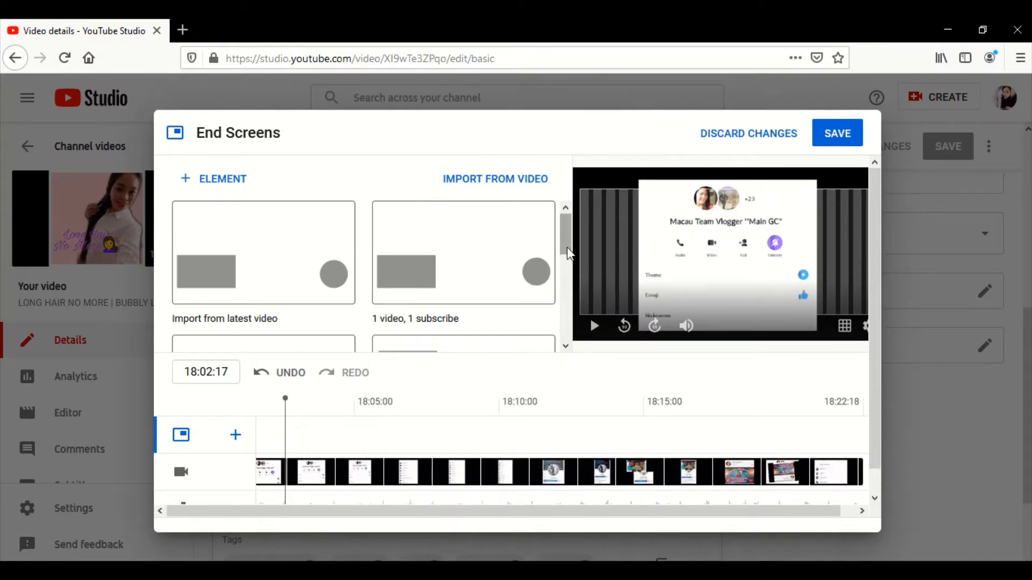
# - Review the end screen templates and apply the "1 video, 1 subscribe" layout
pyautogui.moveTo(570, 252); pyautogui.dragTo(567, 215)
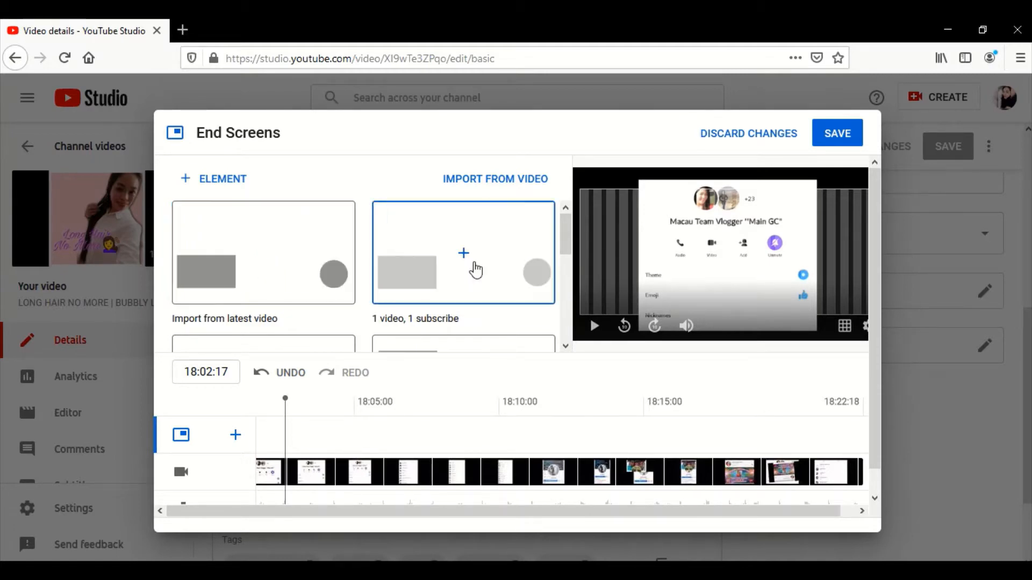
pyautogui.moveTo(566, 245); pyautogui.dragTo(543, 257)
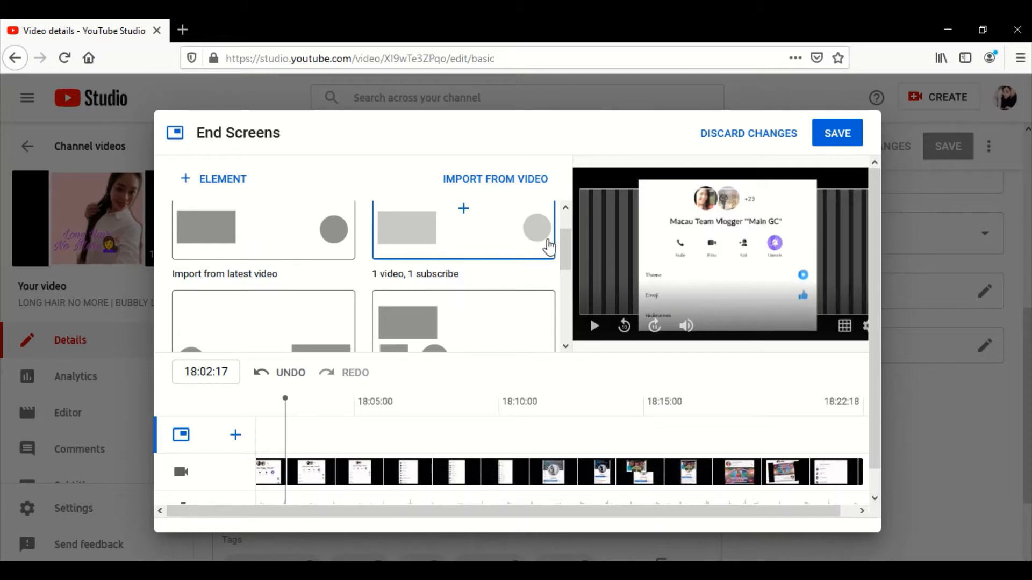
pyautogui.moveTo(566, 245); pyautogui.dragTo(565, 264)
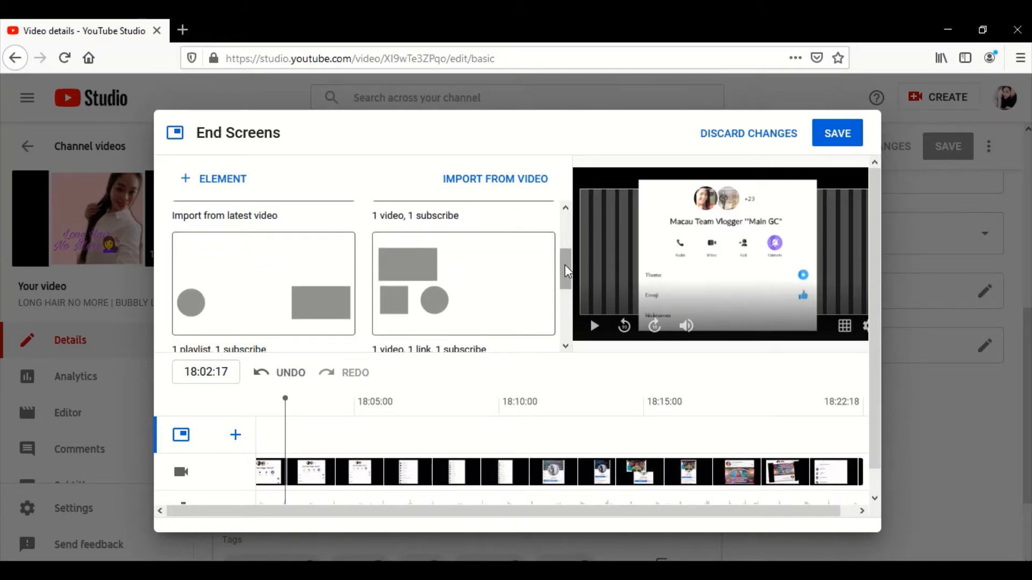
pyautogui.scroll(-1, 566, 272)
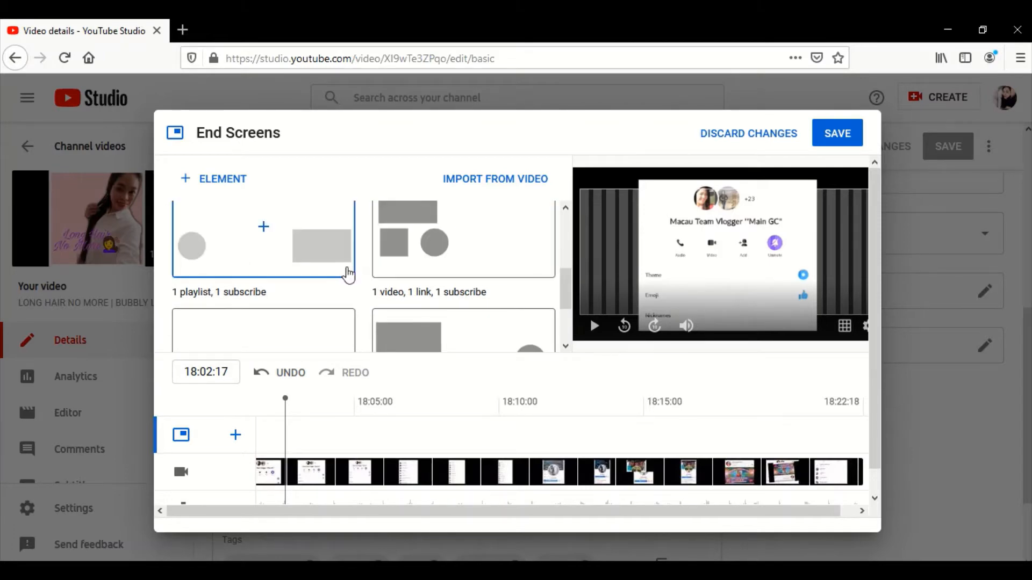
pyautogui.moveTo(569, 283); pyautogui.dragTo(569, 272)
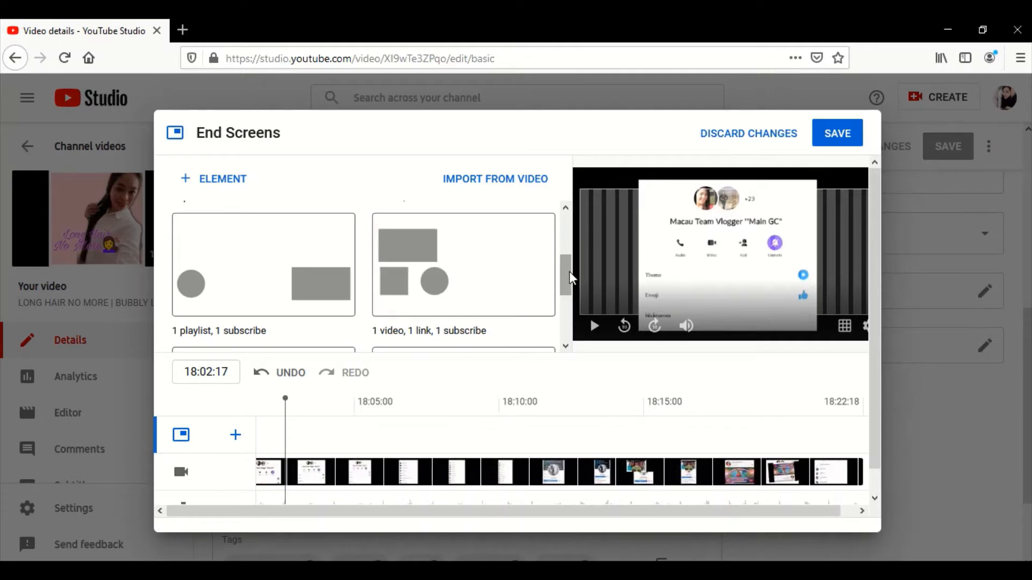
pyautogui.moveTo(569, 272); pyautogui.dragTo(566, 284)
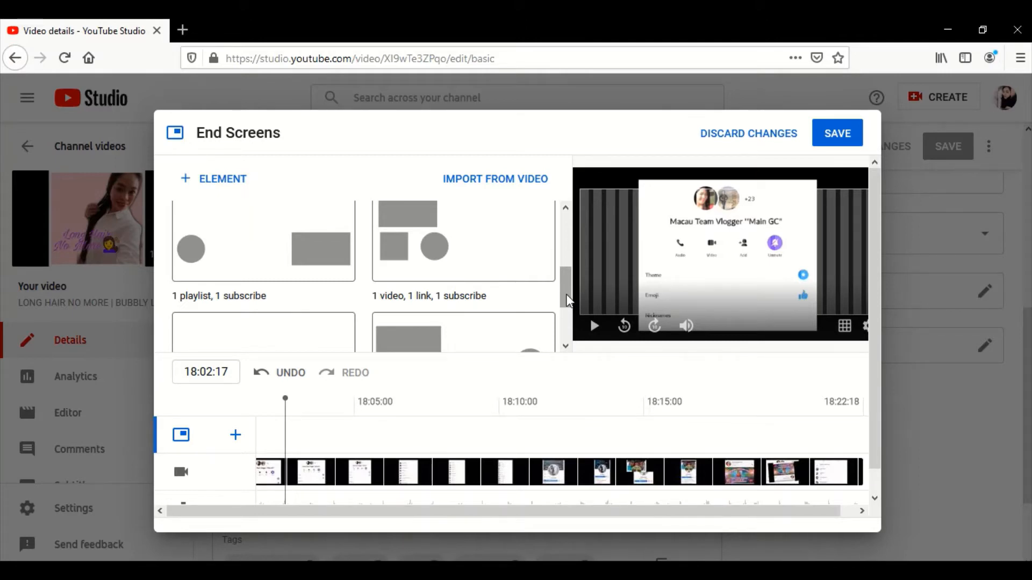
pyautogui.moveTo(565, 295); pyautogui.dragTo(568, 332)
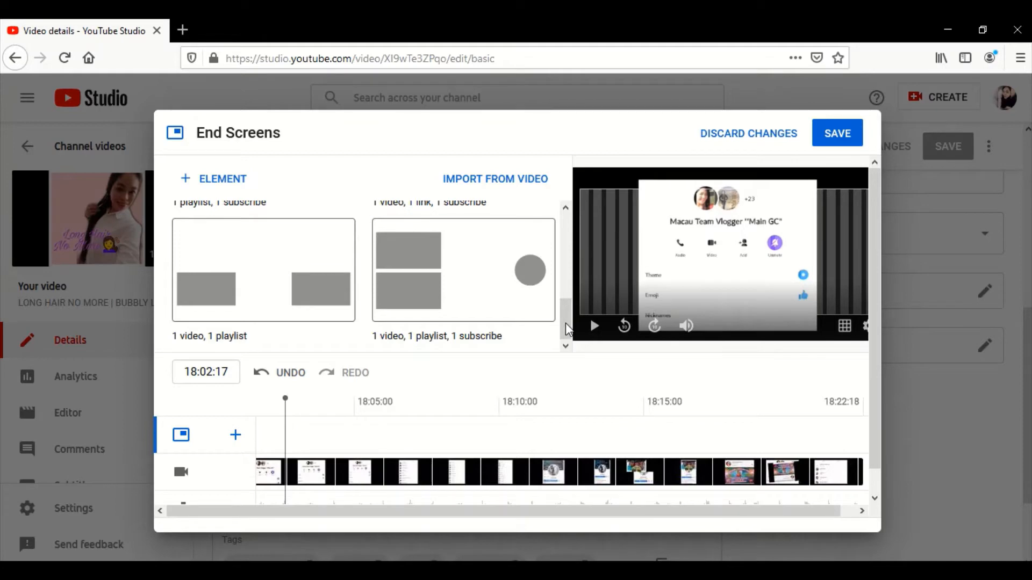
pyautogui.moveTo(565, 324); pyautogui.dragTo(562, 204)
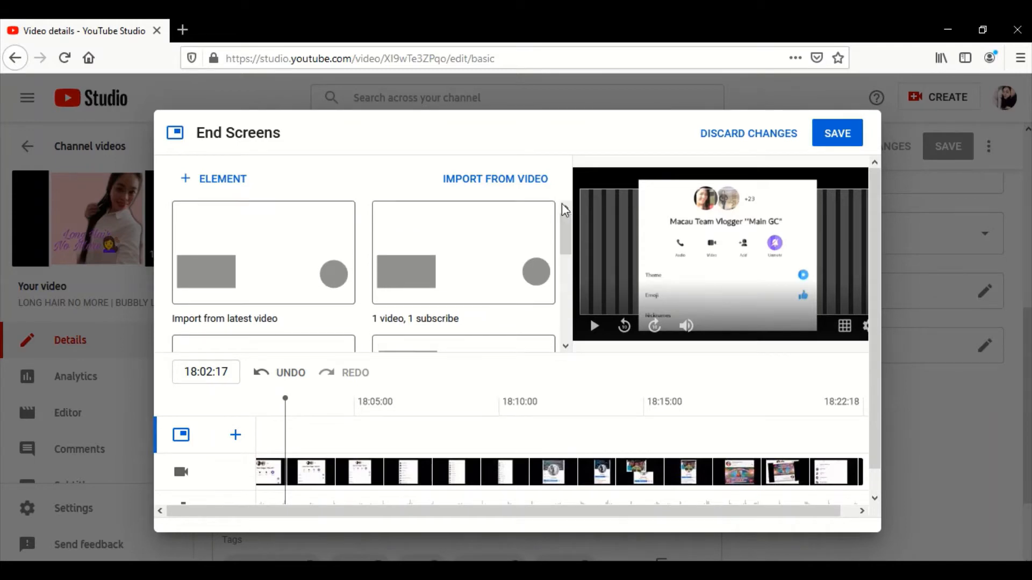
pyautogui.click(478, 282)
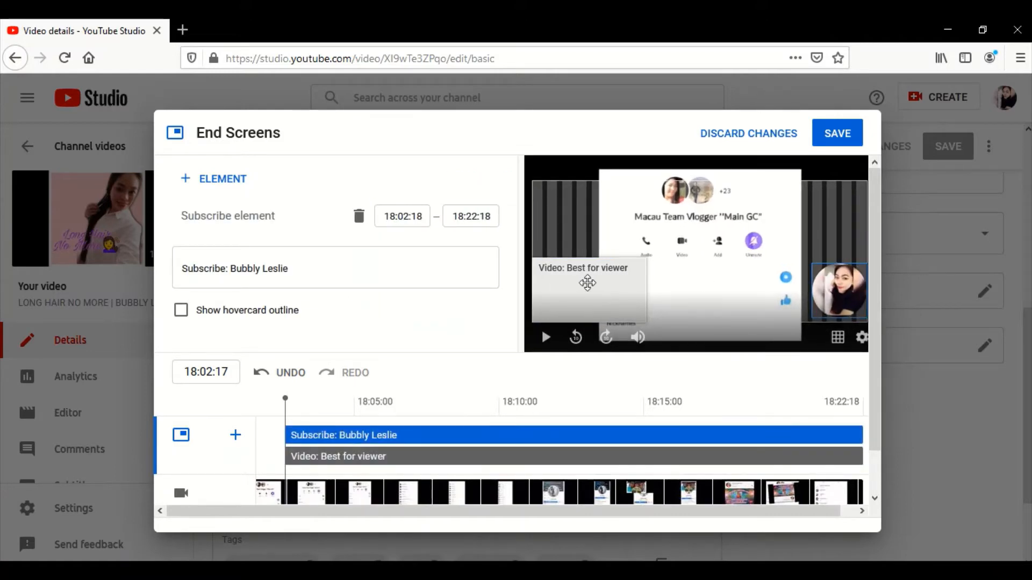
# - Set the end screen's video element to feature the most recent upload
pyautogui.click(588, 283)
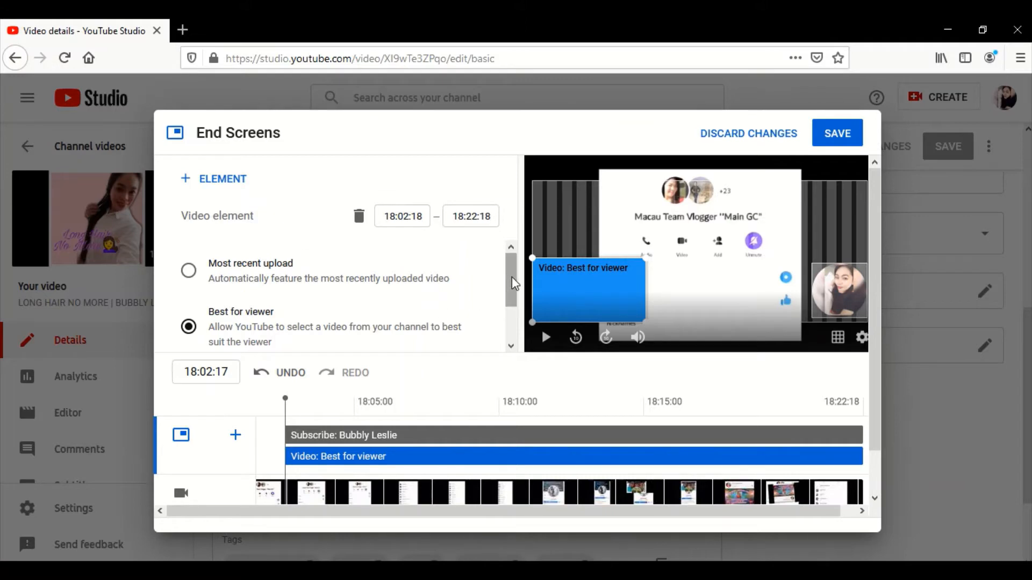
pyautogui.moveTo(514, 283); pyautogui.dragTo(514, 330)
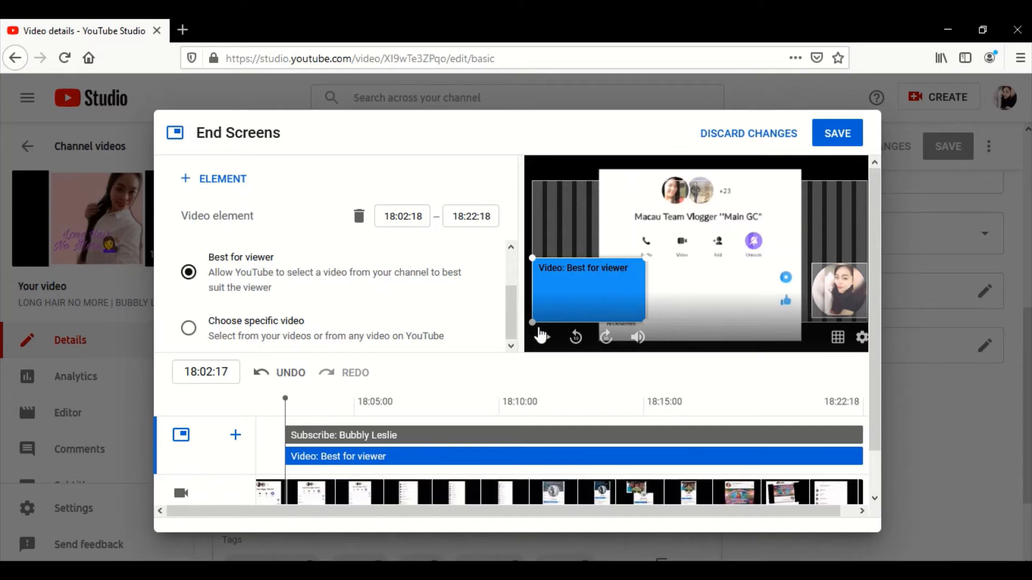
pyautogui.scroll(2, 437, 285)
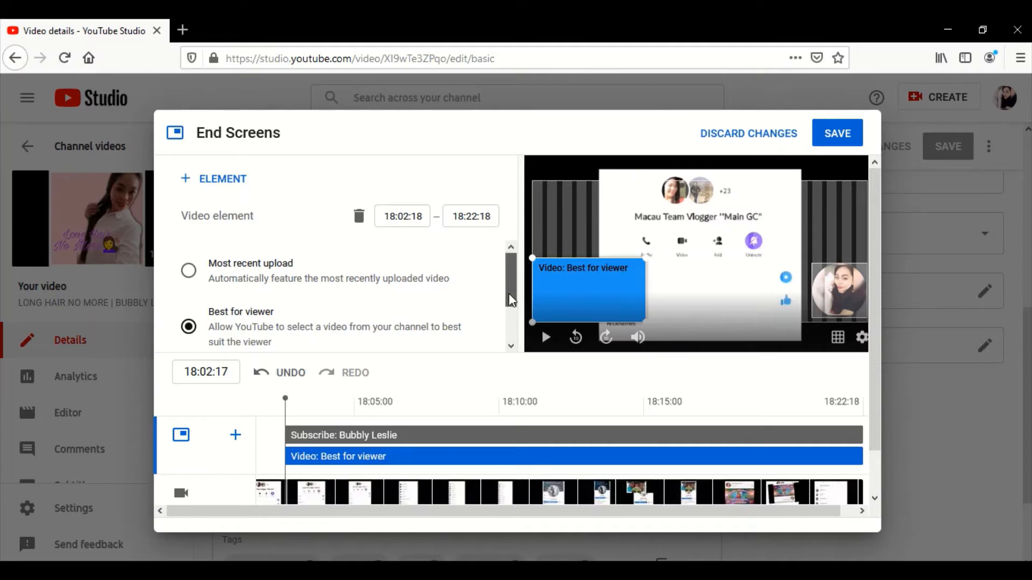
pyautogui.moveTo(511, 299); pyautogui.dragTo(517, 266)
pyautogui.click(191, 275)
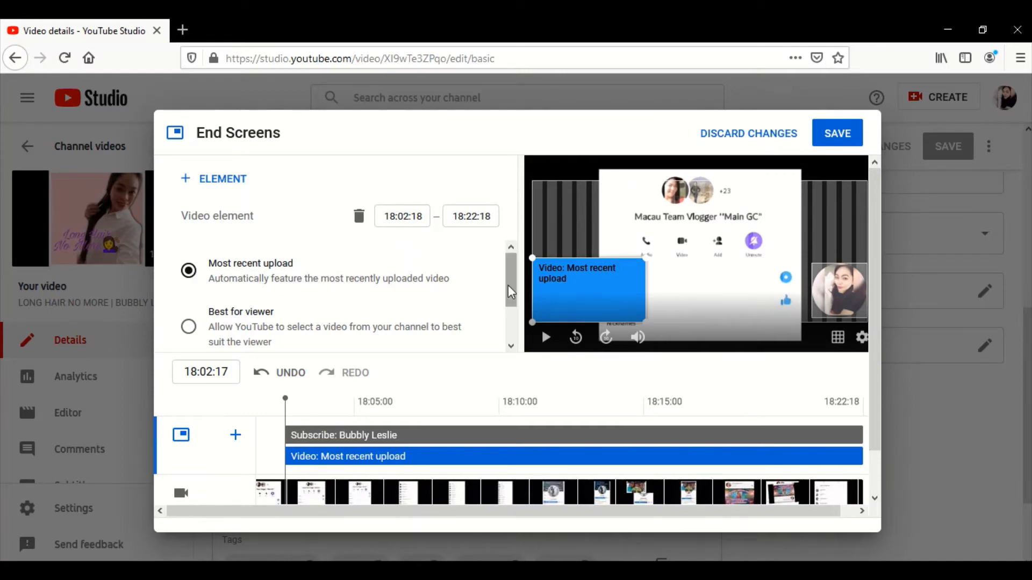
# - Set the video element to a specific video from the channel, "African Way to Braid the Hair"
pyautogui.moveTo(511, 287); pyautogui.dragTo(507, 263)
pyautogui.moveTo(508, 278); pyautogui.dragTo(515, 315)
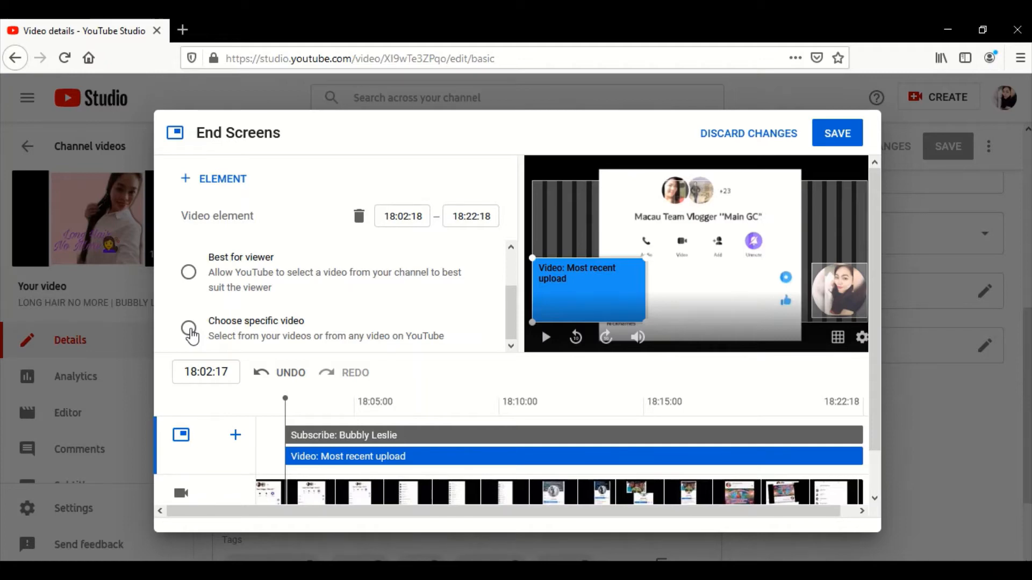
pyautogui.click(189, 331)
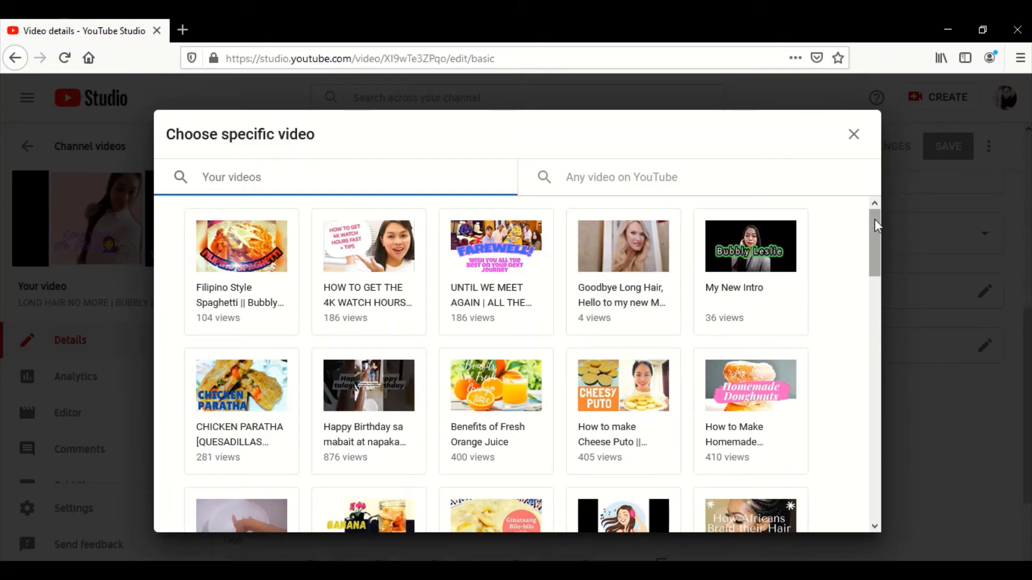
pyautogui.moveTo(877, 235); pyautogui.dragTo(888, 288)
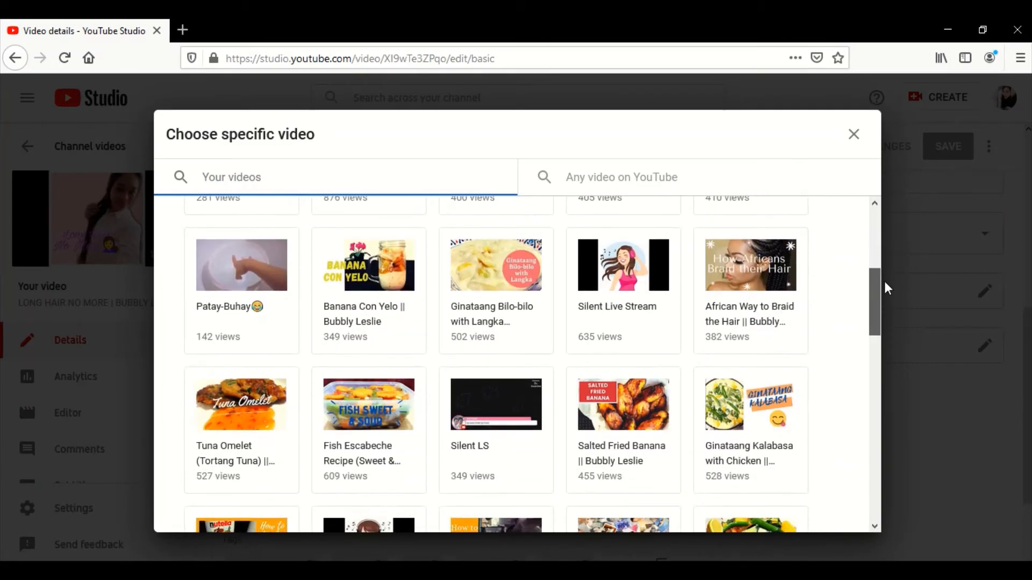
pyautogui.click(746, 274)
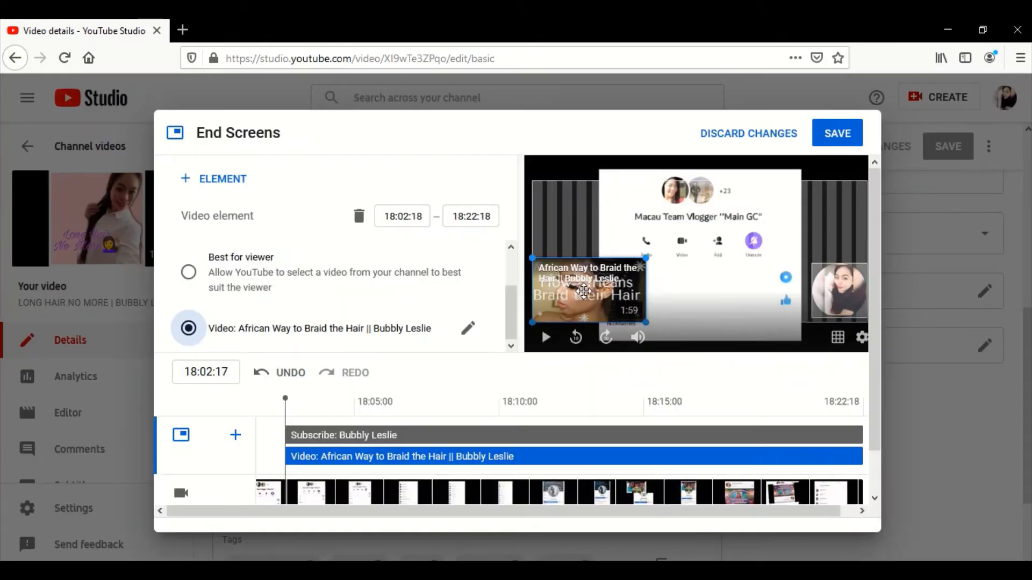
# - Move the video element to the upper-right corner of the video frame and the subscribe element to the lower-left corner
pyautogui.moveTo(584, 292); pyautogui.dragTo(810, 207)
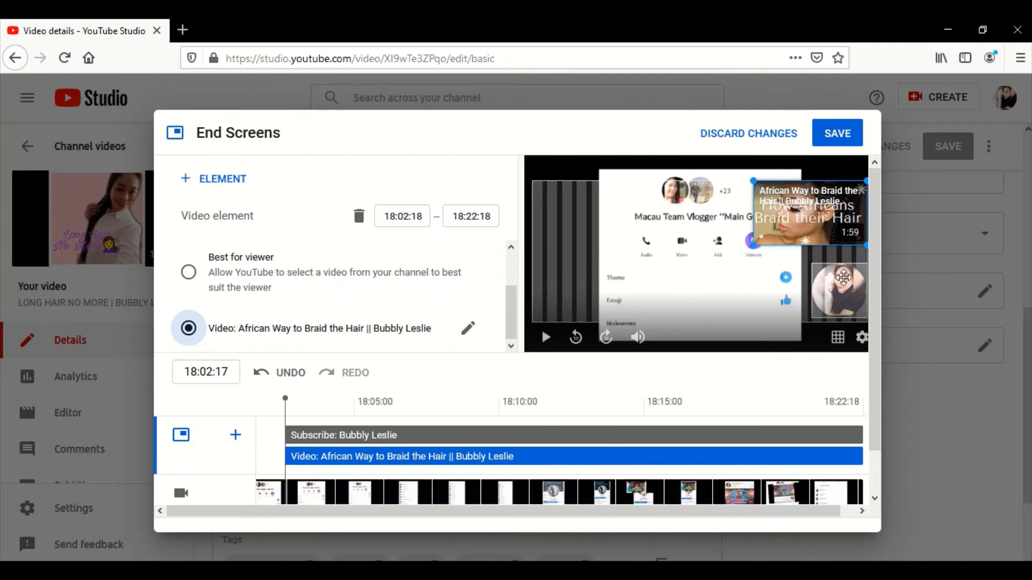
pyautogui.moveTo(844, 292); pyautogui.dragTo(562, 296)
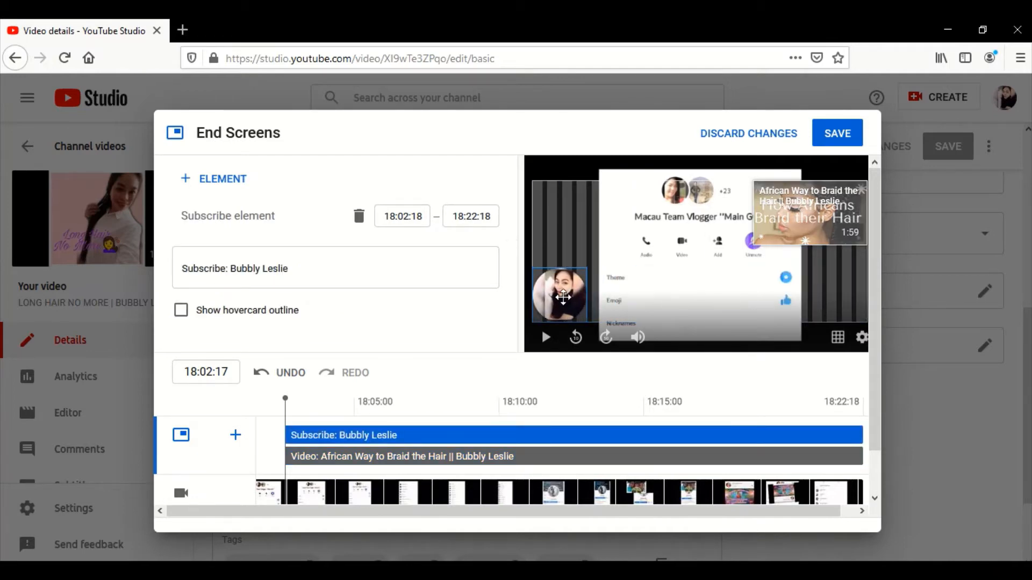
# - Add a second video element to the end screen and align it below the first one at the frame's right edge
pyautogui.click(828, 301)
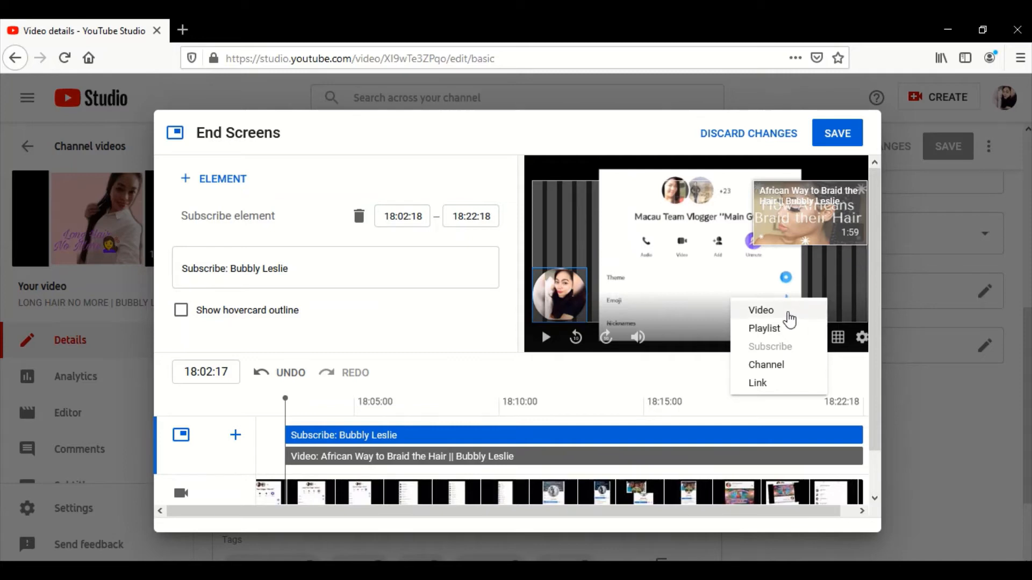
pyautogui.click(788, 311)
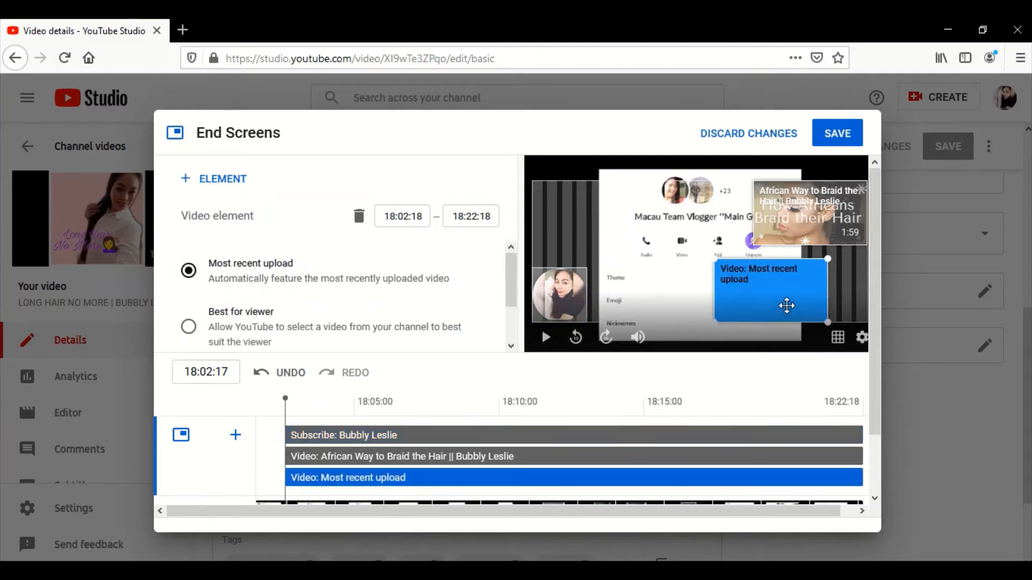
pyautogui.moveTo(785, 306); pyautogui.dragTo(824, 304)
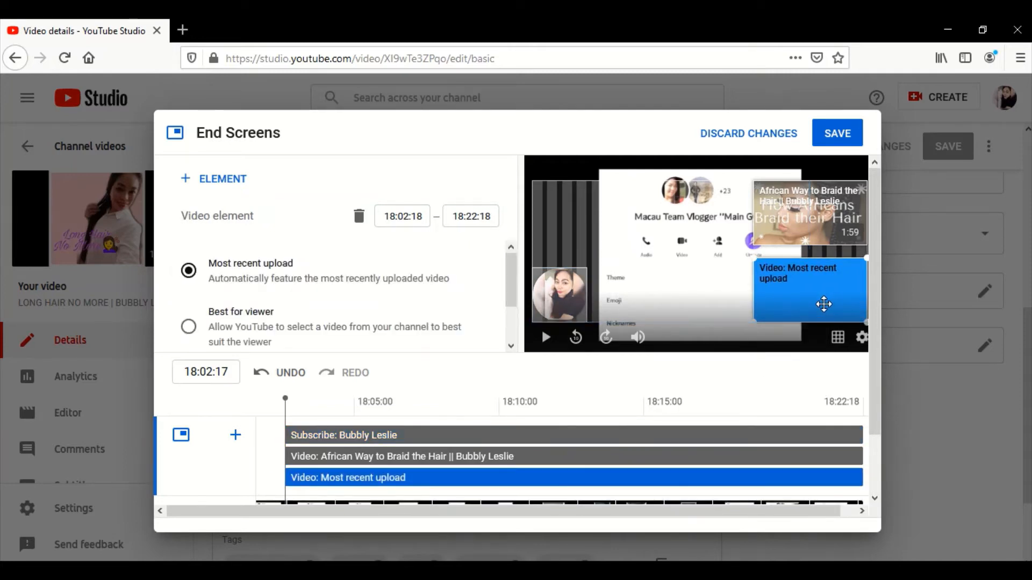
pyautogui.click(814, 295)
# - Set the second video element to the specific channel video "Most Effective Ways on How to Grow Your Hair Faster"
pyautogui.moveTo(513, 272); pyautogui.dragTo(506, 312)
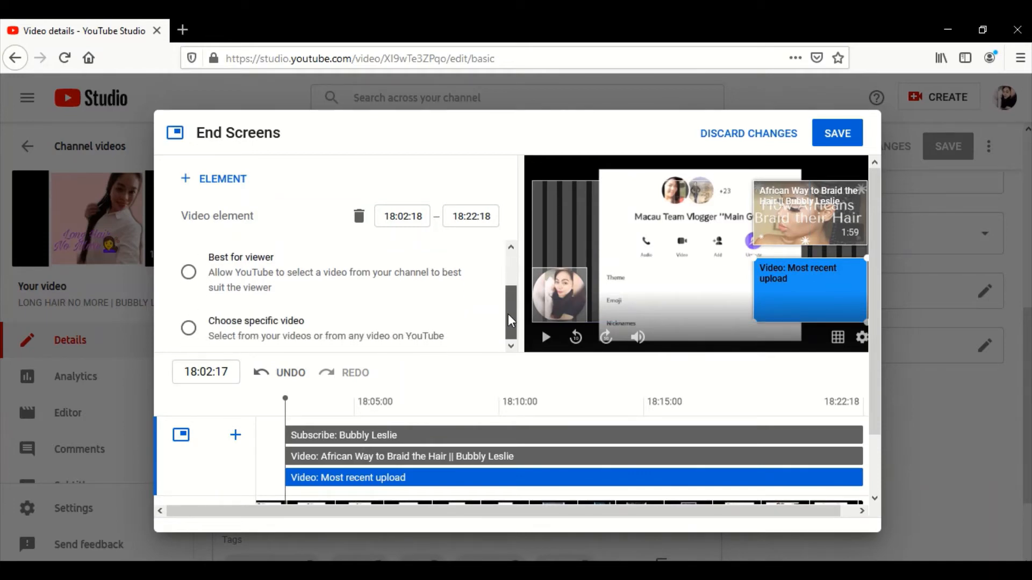
pyautogui.click(188, 332)
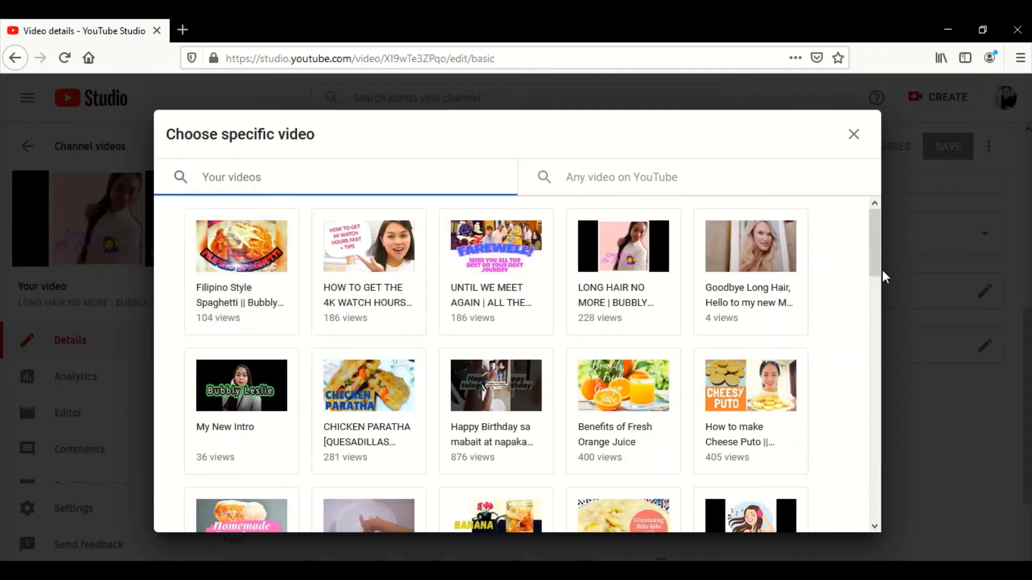
pyautogui.moveTo(881, 272); pyautogui.dragTo(886, 415)
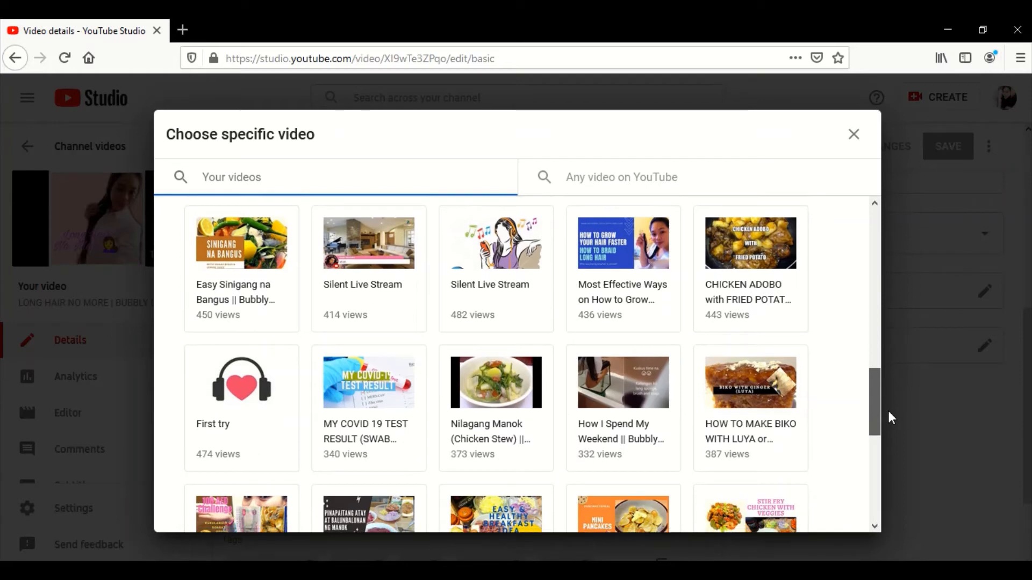
pyautogui.click(612, 254)
# - Move the subscribe element up to the middle of the video frame's left edge, opposite the two video elements
pyautogui.click(560, 249)
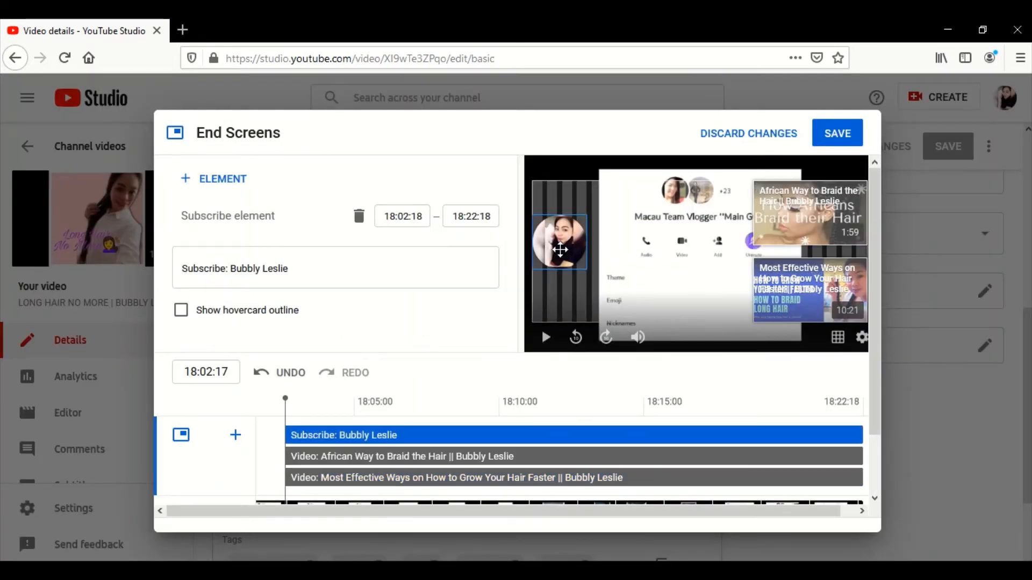
pyautogui.moveTo(559, 249)
pyautogui.mouseDown()
pyautogui.moveTo(560, 262)
pyautogui.moveTo(655, 250)
pyautogui.moveTo(547, 252)
pyautogui.moveTo(554, 217)
pyautogui.moveTo(693, 215)
pyautogui.moveTo(553, 211)
pyautogui.moveTo(666, 216)
pyautogui.moveTo(557, 313)
pyautogui.moveTo(536, 260)
pyautogui.moveTo(537, 206)
pyautogui.moveTo(569, 214)
pyautogui.moveTo(569, 247)
pyautogui.mouseUp()
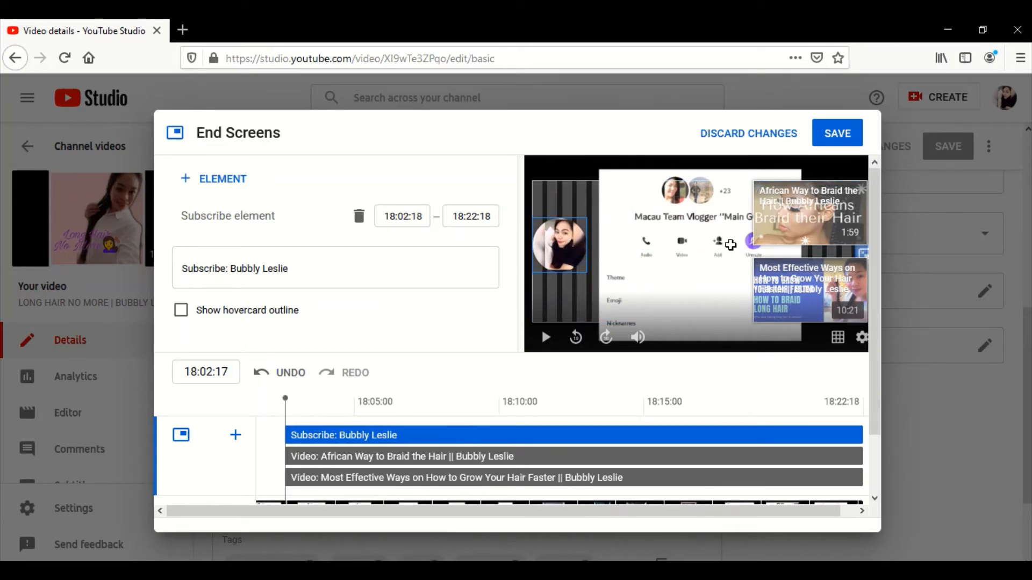
pyautogui.click(651, 195)
pyautogui.click(622, 191)
pyautogui.click(622, 191)
pyautogui.click(614, 192)
pyautogui.moveTo(767, 215); pyautogui.dragTo(807, 207)
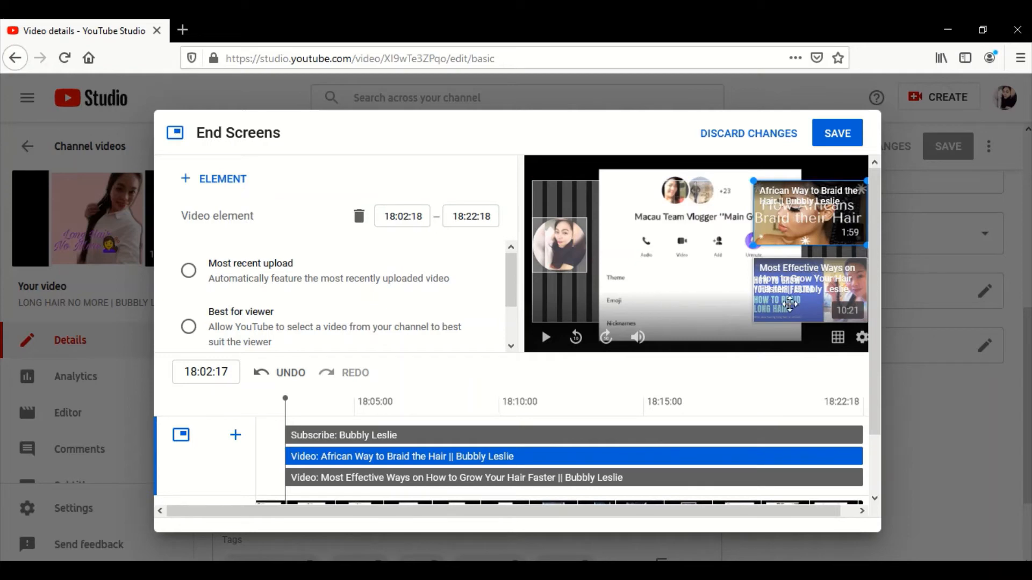
pyautogui.click(564, 260)
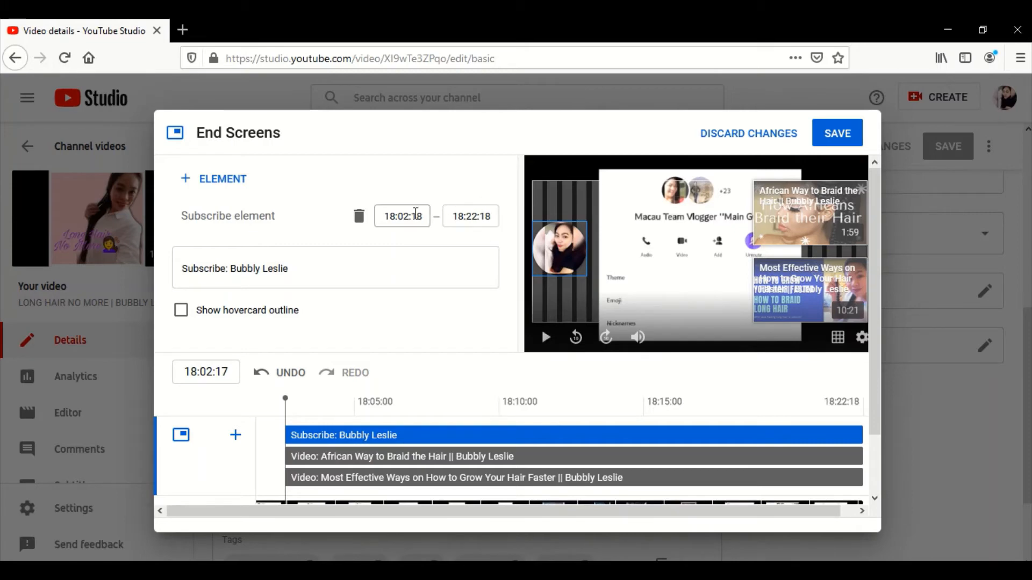
# - Play the end screen preview and lower the speaker volume
pyautogui.click(545, 339)
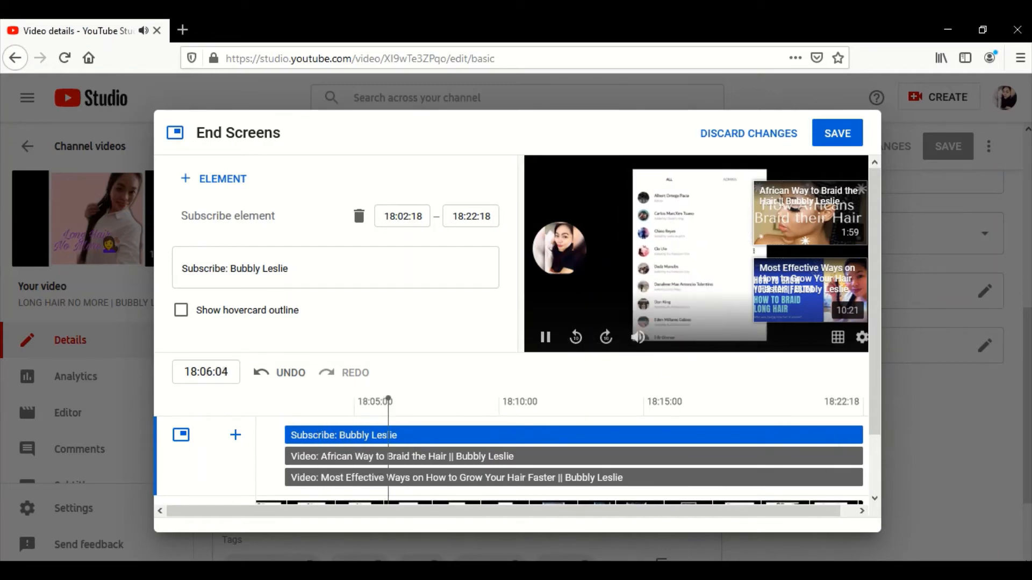
pyautogui.click(918, 575)
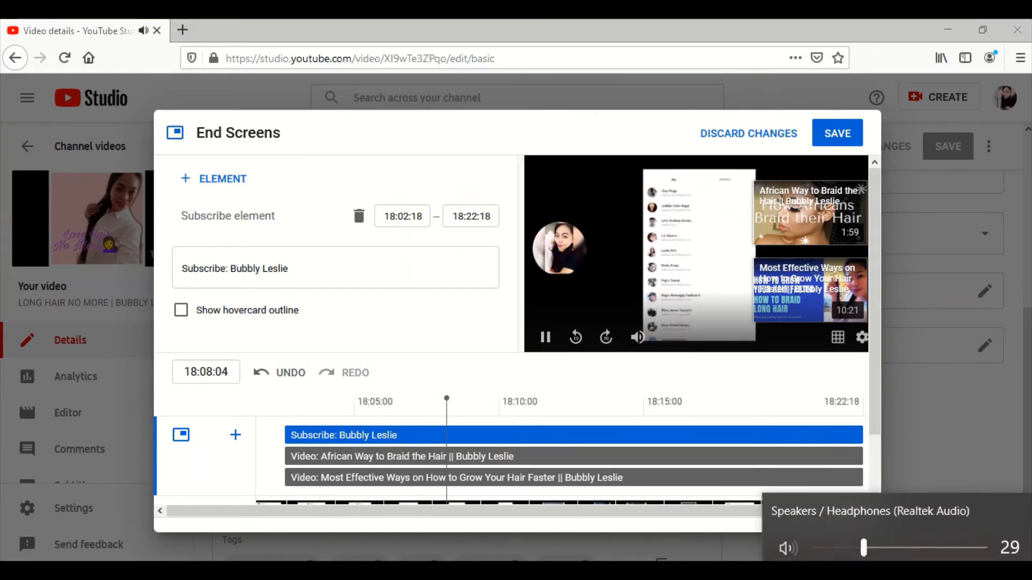
pyautogui.click(837, 546)
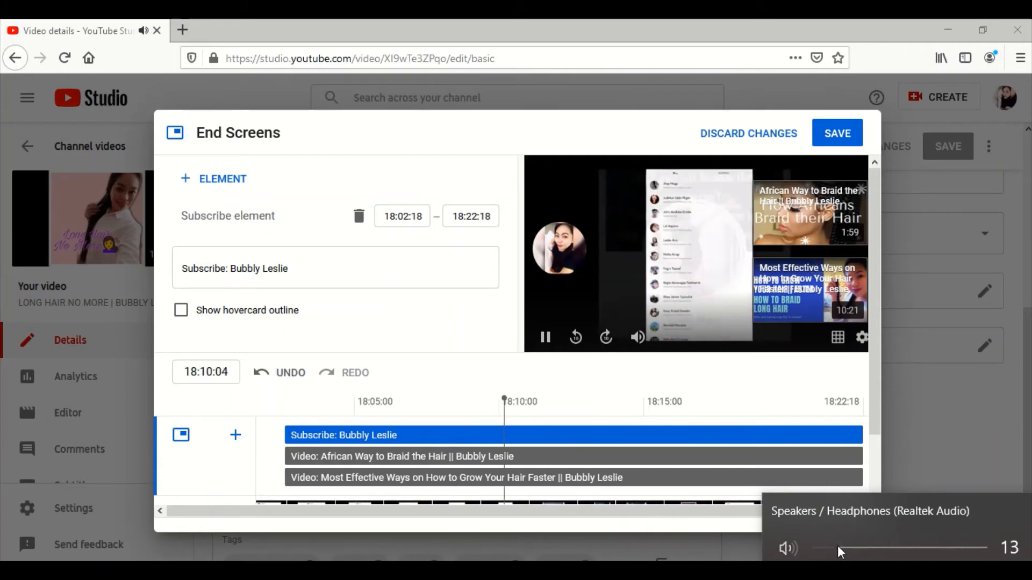
pyautogui.click(824, 547)
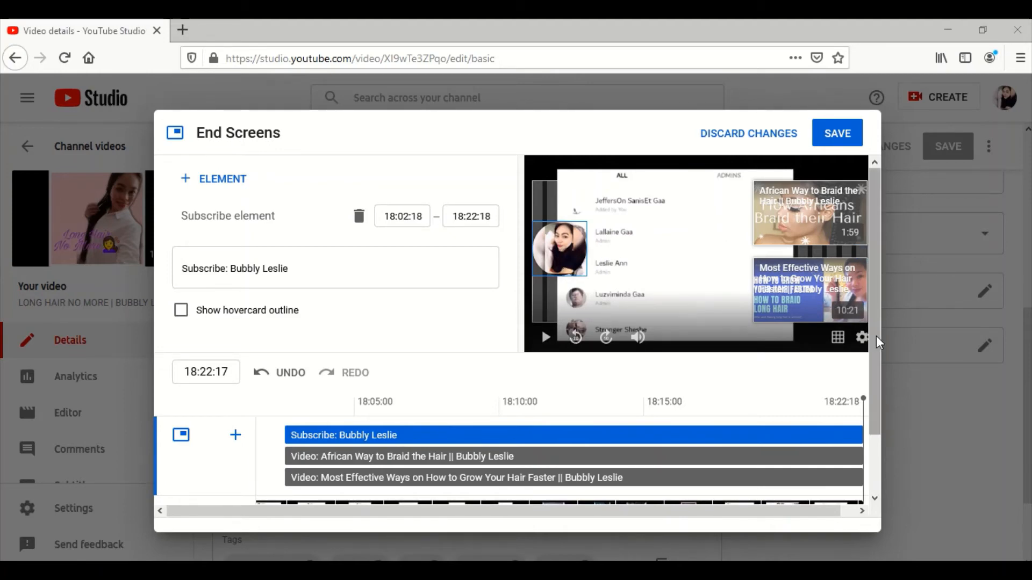
# - Check the two video elements and the subscribe element in the preview and save the end screen
pyautogui.moveTo(876, 336); pyautogui.dragTo(863, 289)
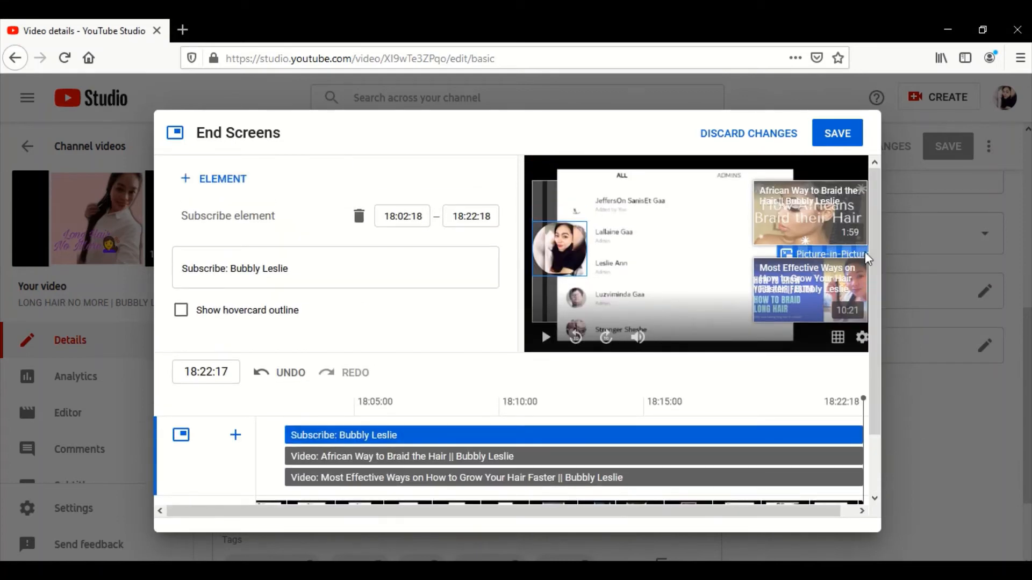
pyautogui.click(809, 210)
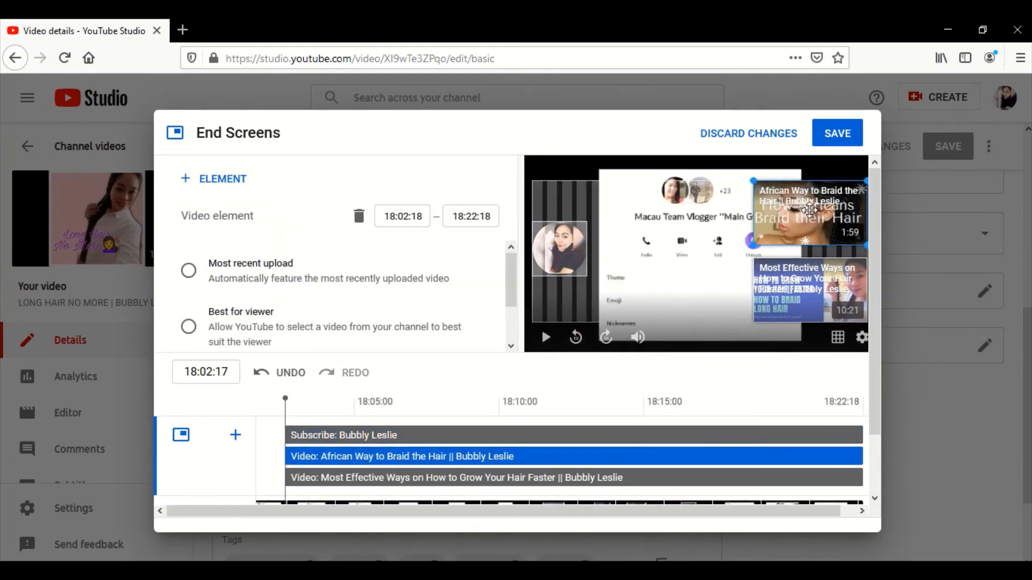
pyautogui.click(806, 291)
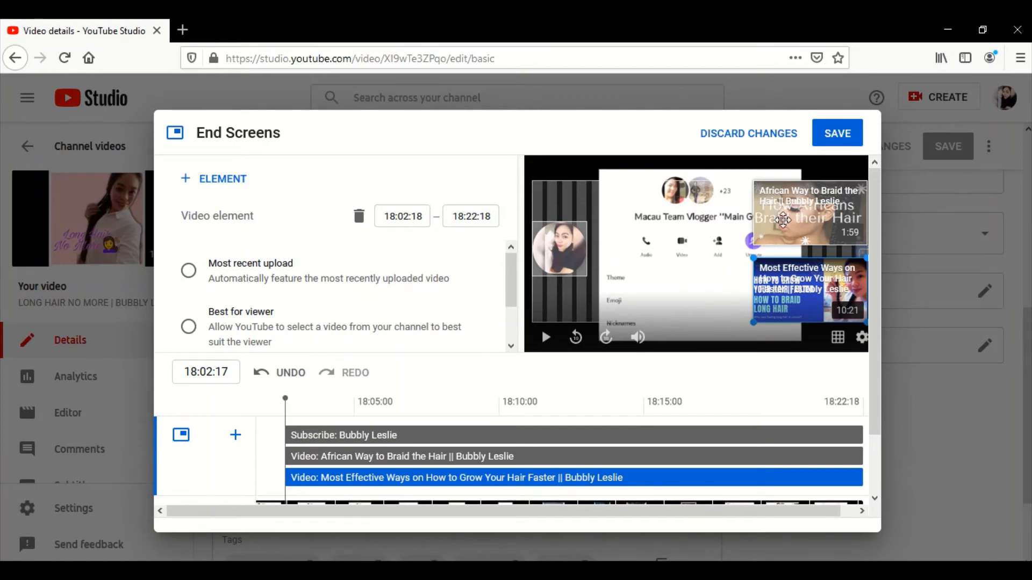
pyautogui.click(783, 220)
pyautogui.click(796, 282)
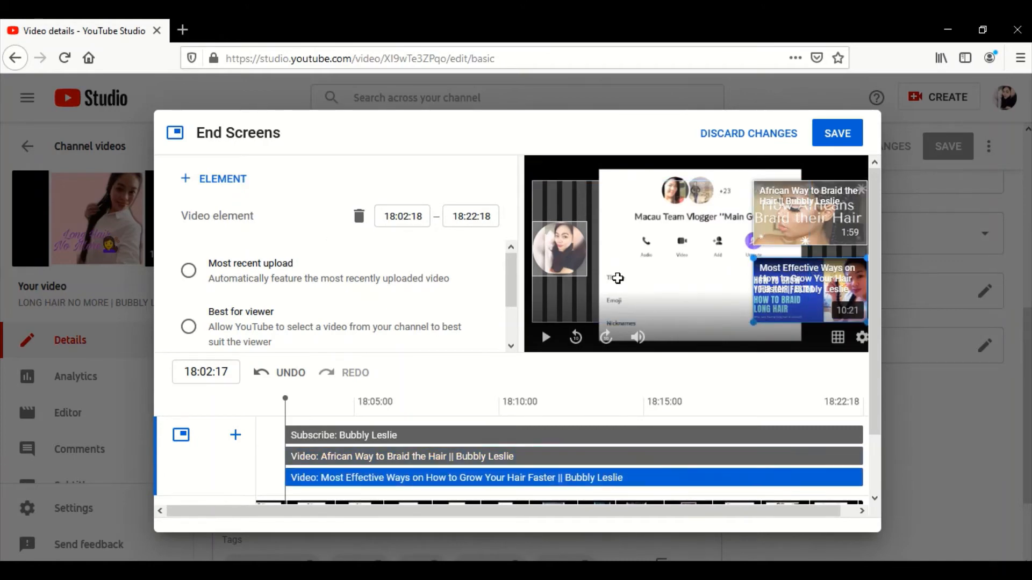
pyautogui.click(561, 248)
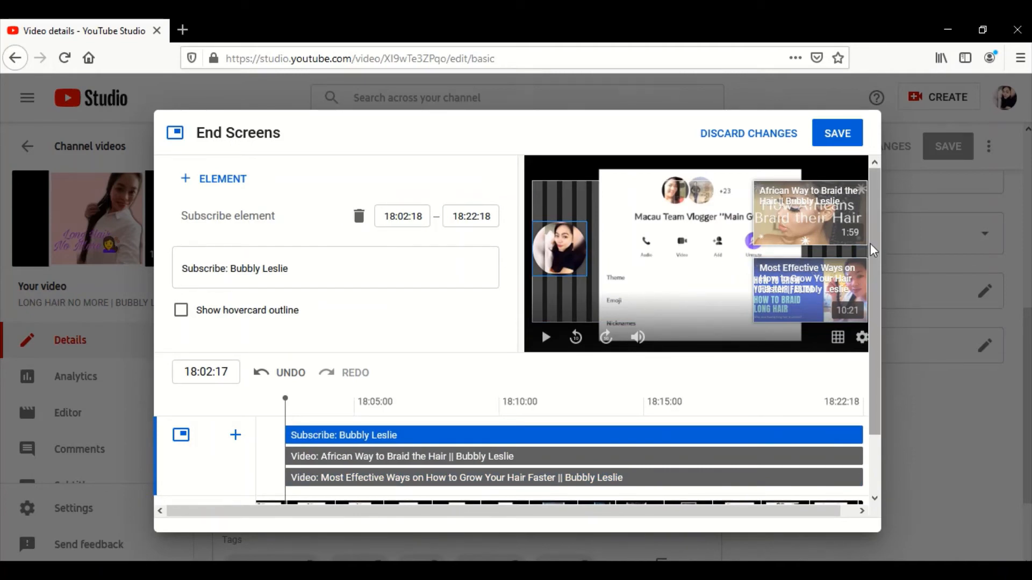
pyautogui.moveTo(871, 245); pyautogui.dragTo(876, 176)
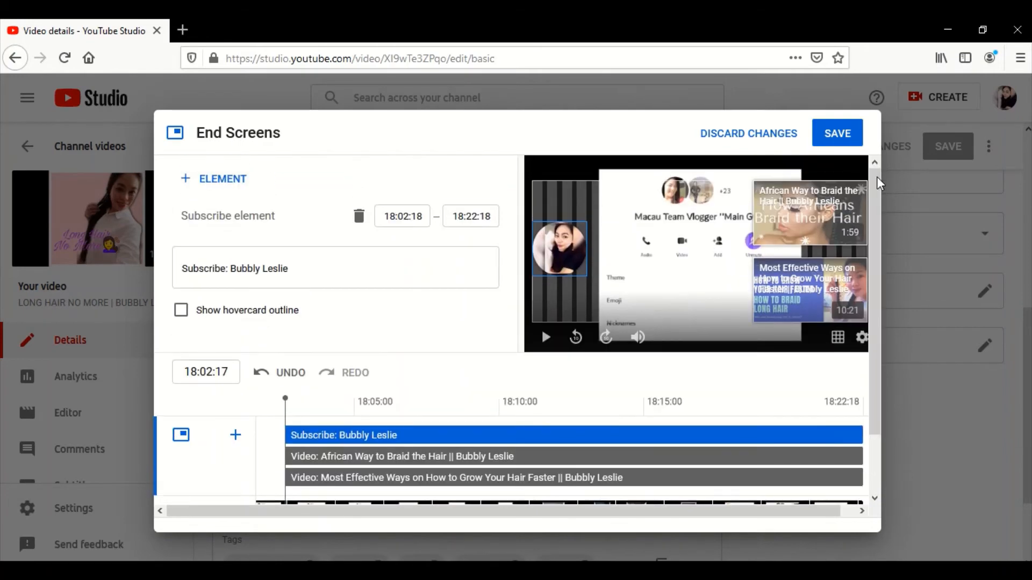
pyautogui.click(843, 141)
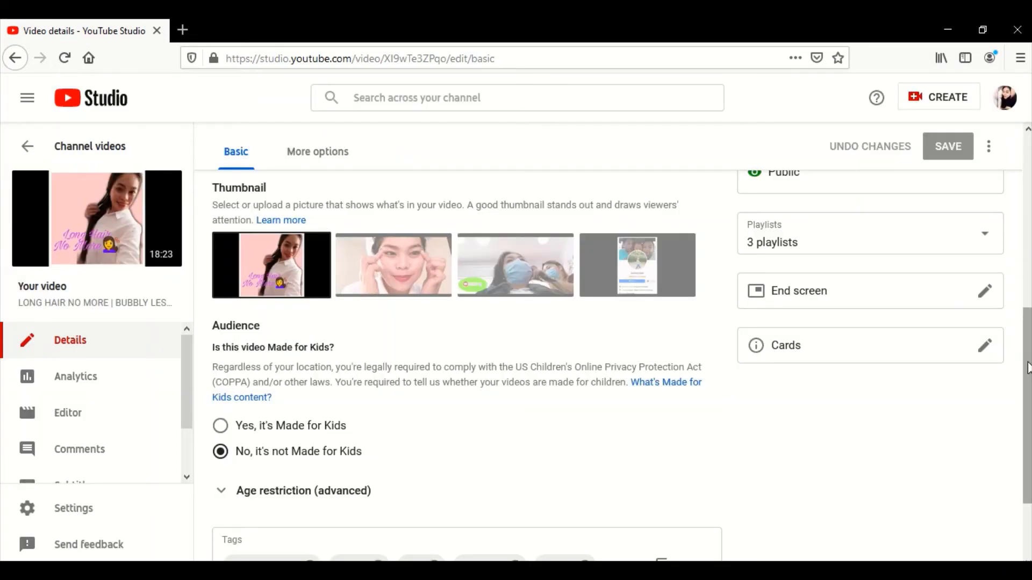
# - Mark the Media 2 draft upload as not made for kids and continue past Monetisation to its Video elements stage
pyautogui.moveTo(1026, 369); pyautogui.dragTo(1028, 185)
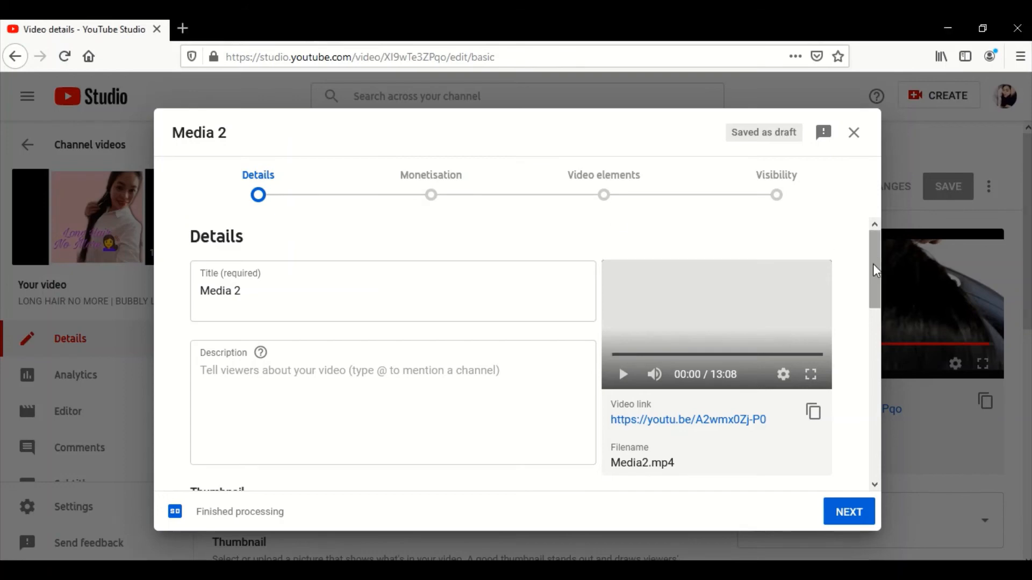
pyautogui.moveTo(874, 269); pyautogui.dragTo(877, 219)
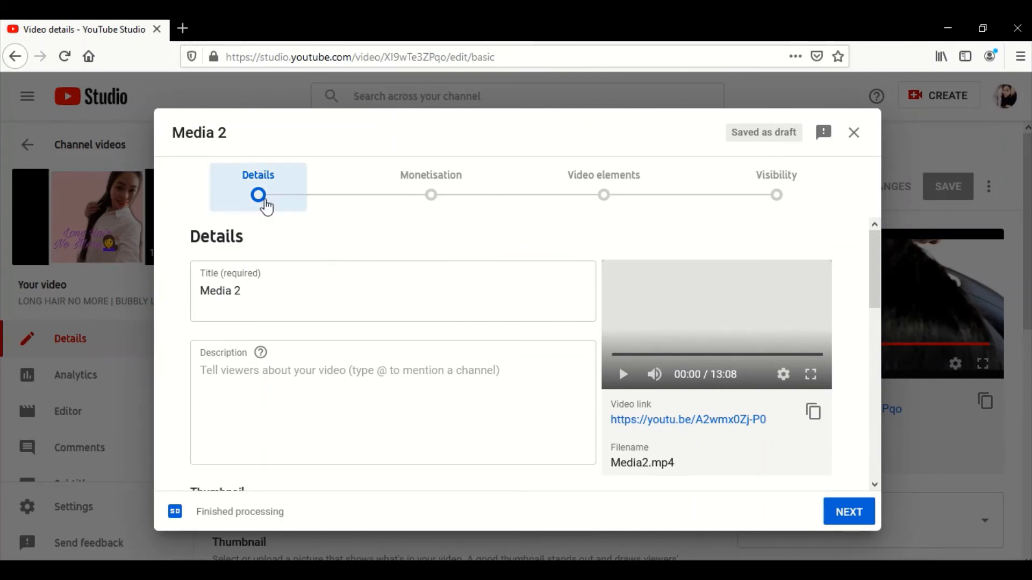
pyautogui.moveTo(875, 266)
pyautogui.mouseDown()
pyautogui.moveTo(875, 288)
pyautogui.moveTo(881, 259)
pyautogui.mouseUp()
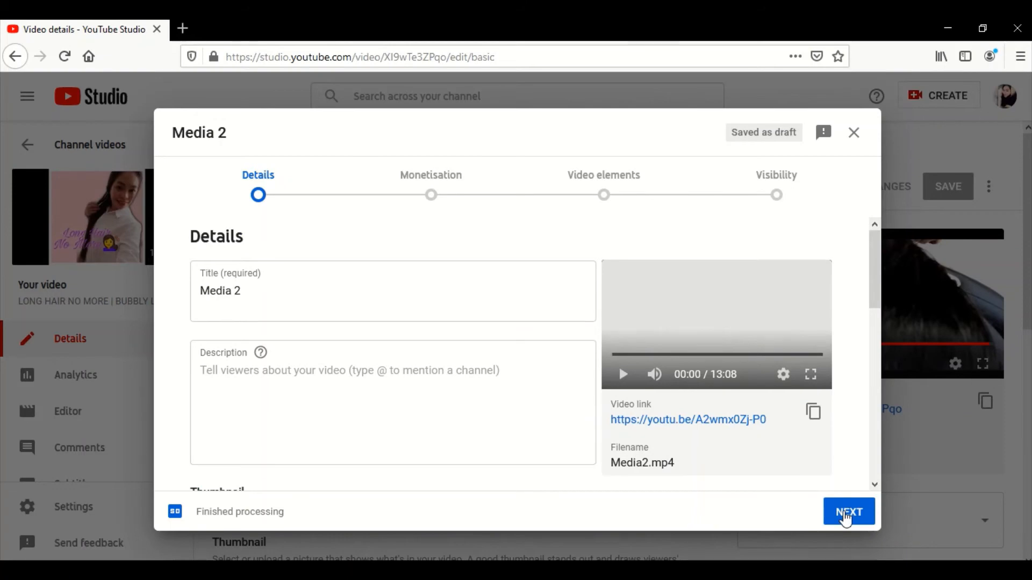
pyautogui.scroll(-8, 376, 430)
pyautogui.click(196, 406)
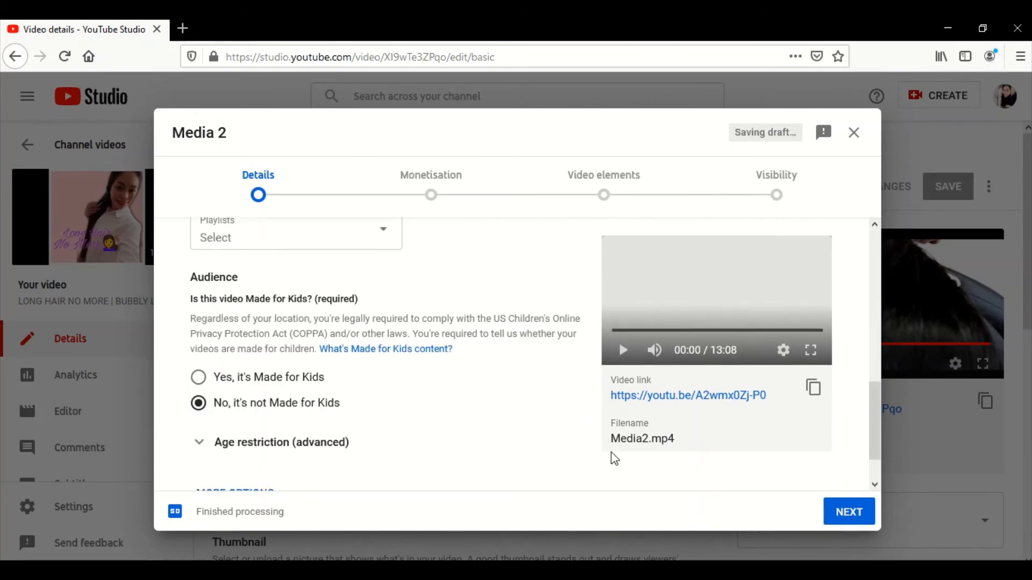
pyautogui.scroll(-1, 876, 458)
pyautogui.moveTo(876, 454)
pyautogui.mouseDown()
pyautogui.moveTo(874, 389)
pyautogui.moveTo(873, 463)
pyautogui.mouseUp()
pyautogui.click(853, 512)
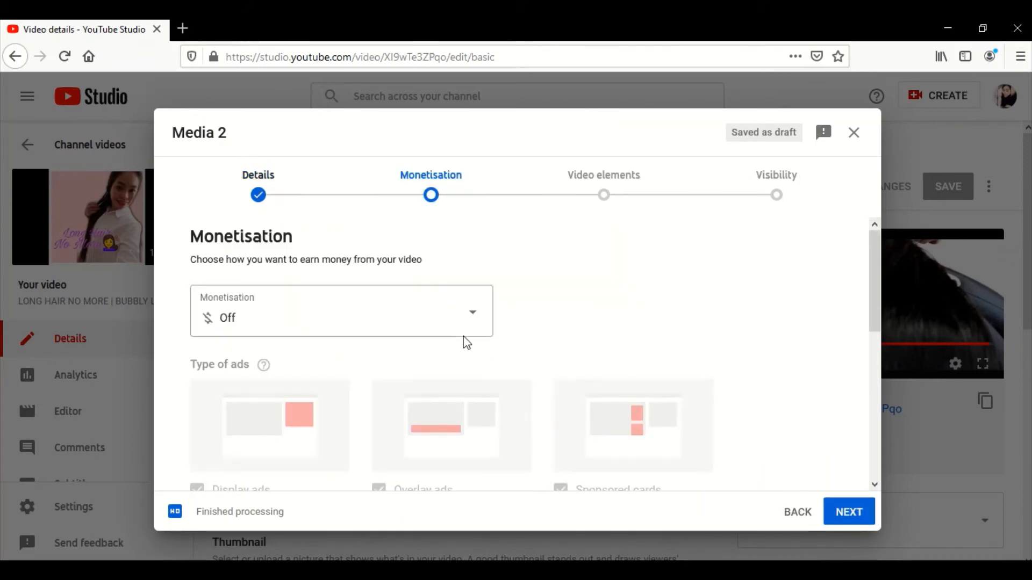
pyautogui.click(852, 516)
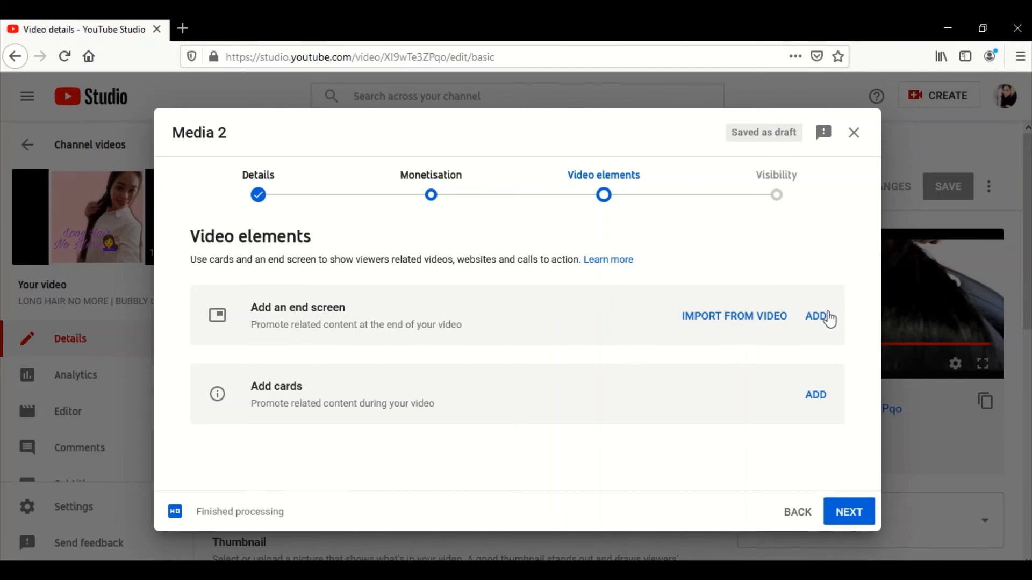
# - Try to import the end screen from the channel video "HOW TO GET THE 4K WATCH HOURS"
pyautogui.click(778, 323)
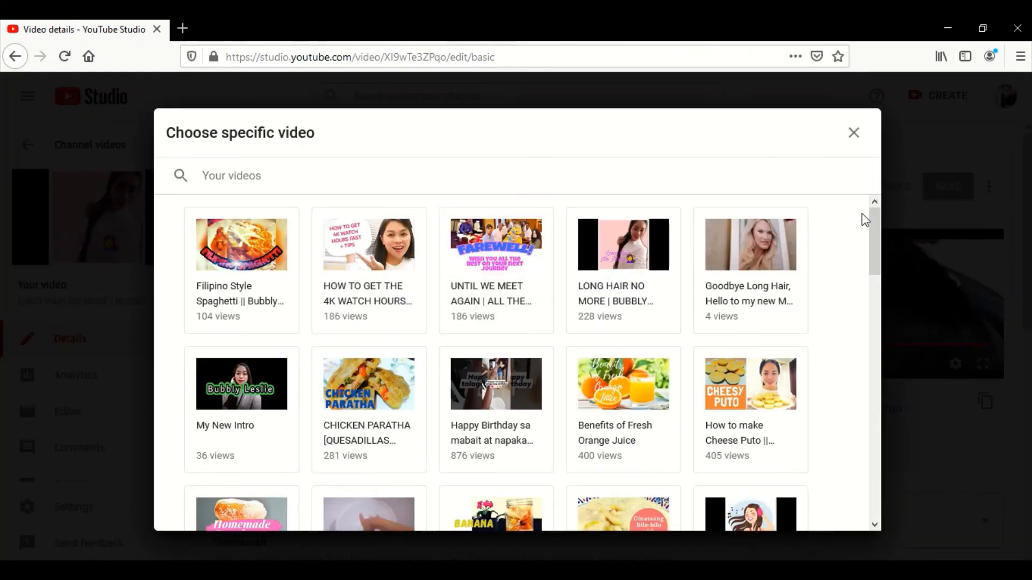
pyautogui.moveTo(870, 240); pyautogui.dragTo(878, 495)
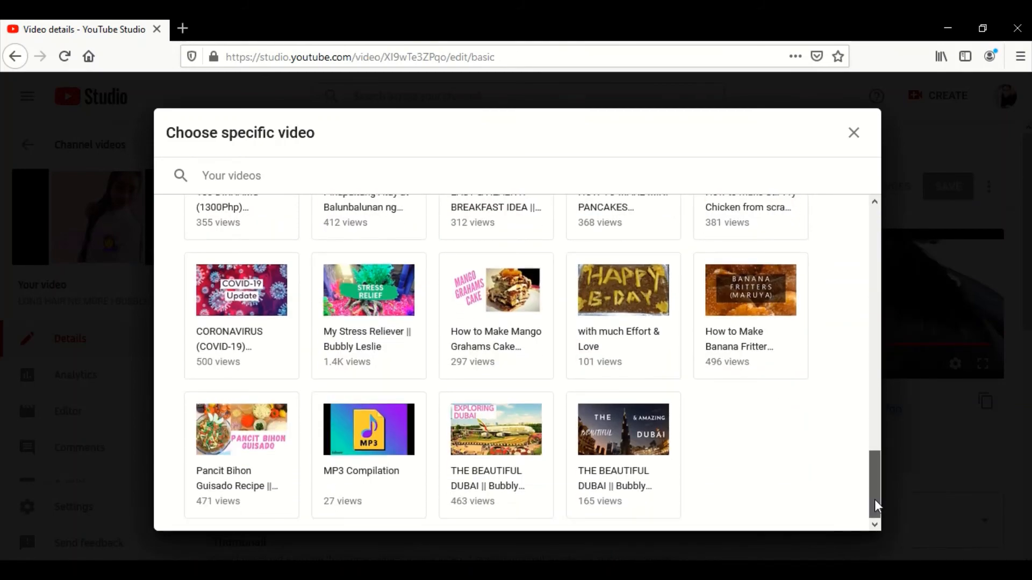
pyautogui.moveTo(876, 496); pyautogui.dragTo(869, 224)
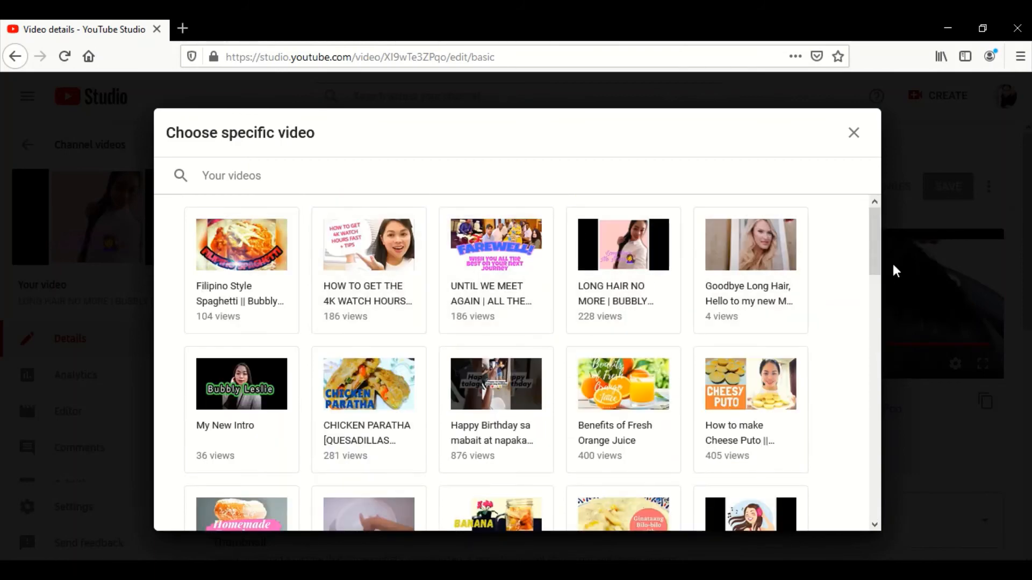
pyautogui.moveTo(876, 249)
pyautogui.mouseDown()
pyautogui.moveTo(876, 266)
pyautogui.moveTo(876, 245)
pyautogui.mouseUp()
pyautogui.click(369, 283)
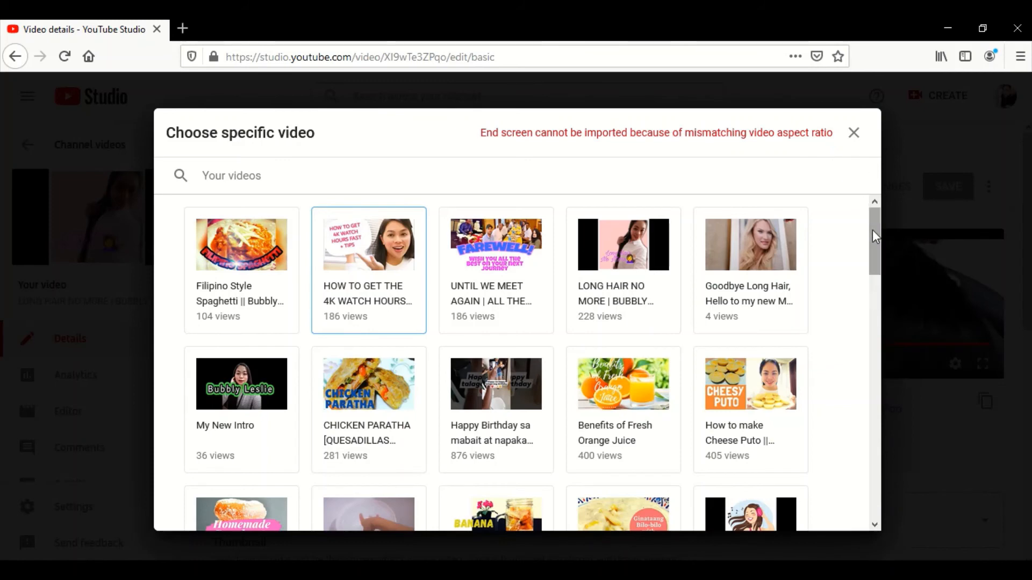
pyautogui.click(855, 135)
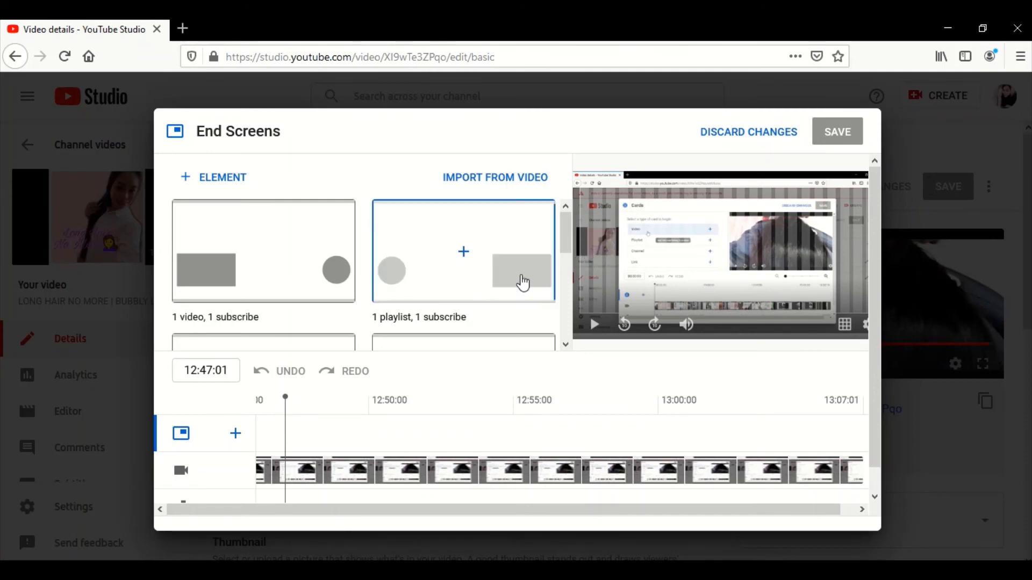
# - Apply the end screen template with one playlist and one subscribe element
pyautogui.scroll(-1, 877, 266)
pyautogui.scroll(-1, 876, 337)
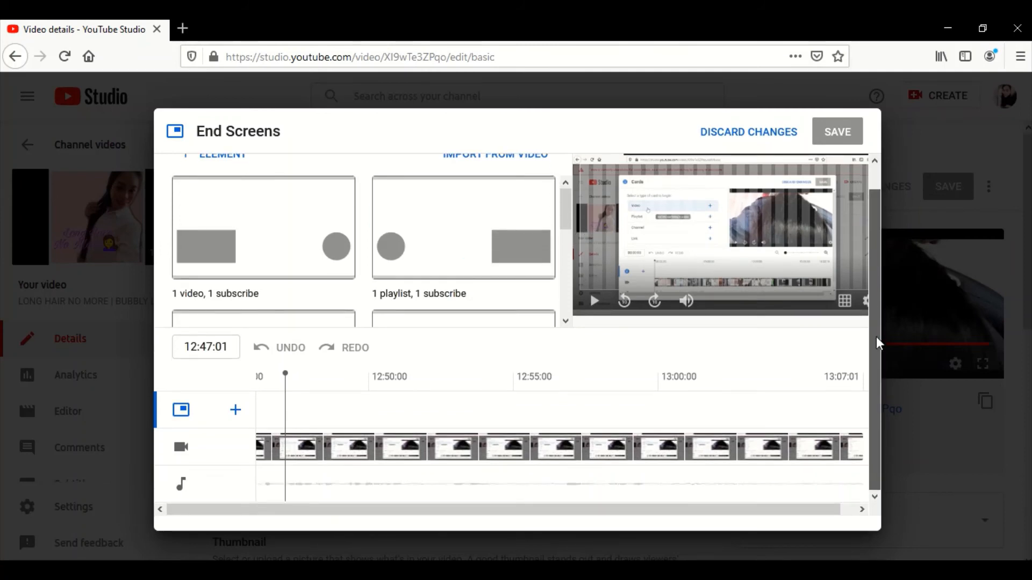
pyautogui.scroll(2, 877, 259)
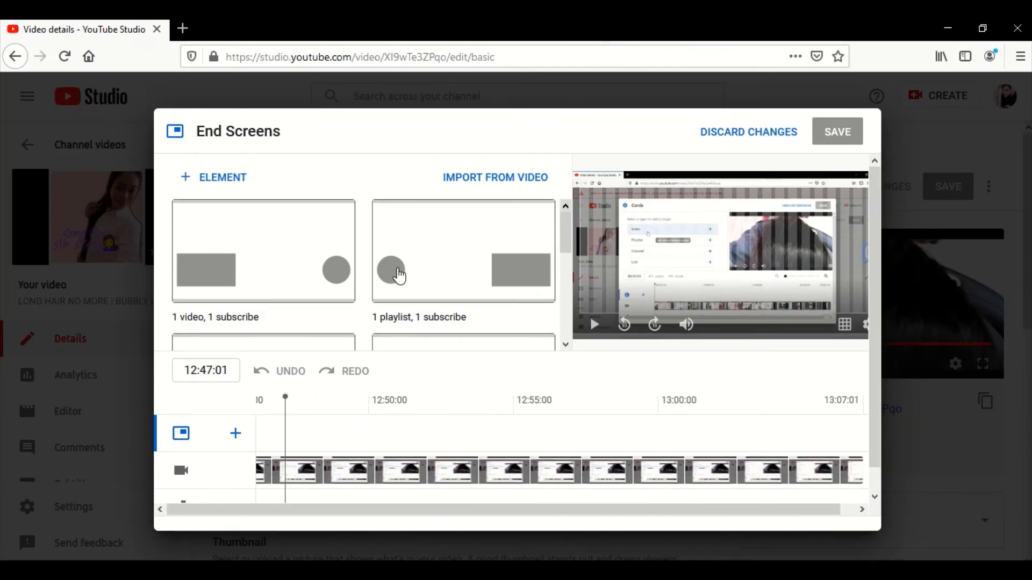
pyautogui.click(424, 256)
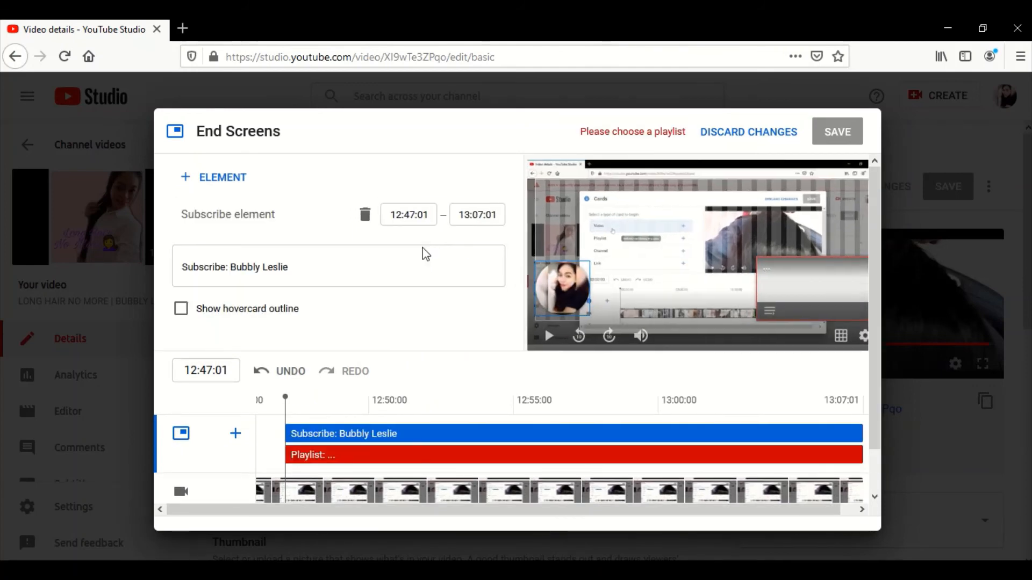
# - Move the playlist element to the upper-right corner of the video frame and the subscribe element to its upper-left corner
pyautogui.moveTo(836, 289); pyautogui.dragTo(835, 213)
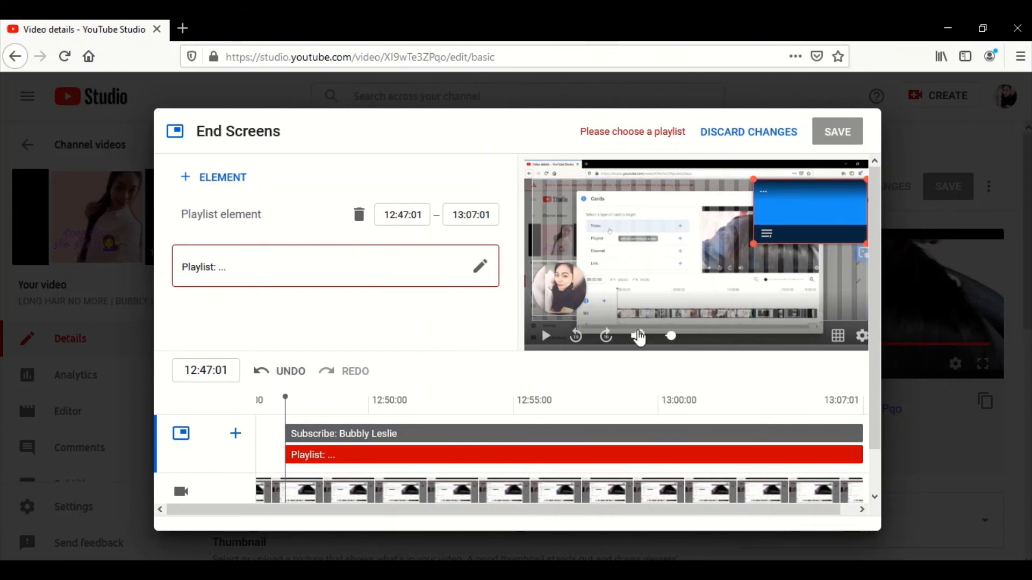
pyautogui.moveTo(558, 291); pyautogui.dragTo(537, 217)
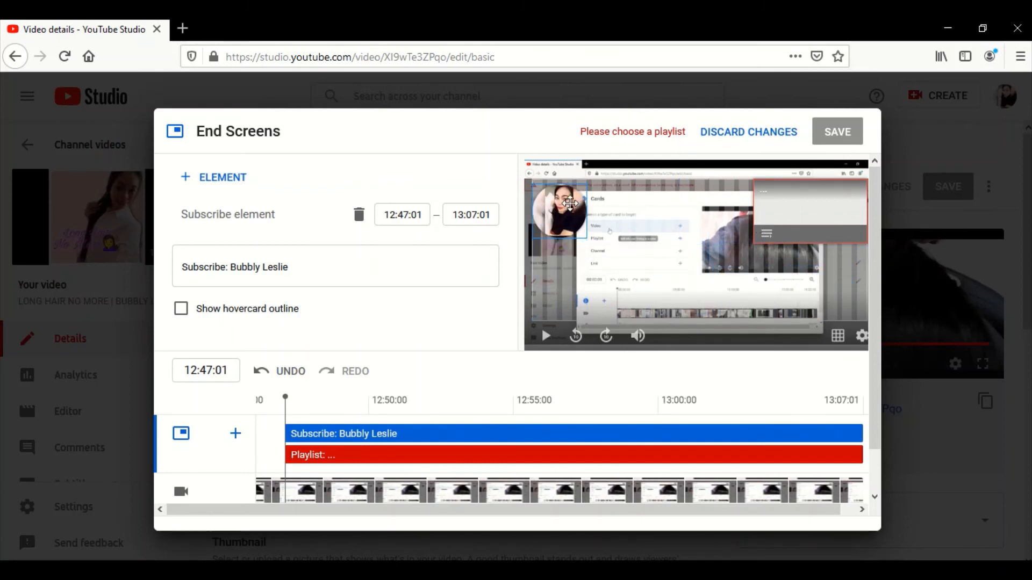
pyautogui.click(816, 232)
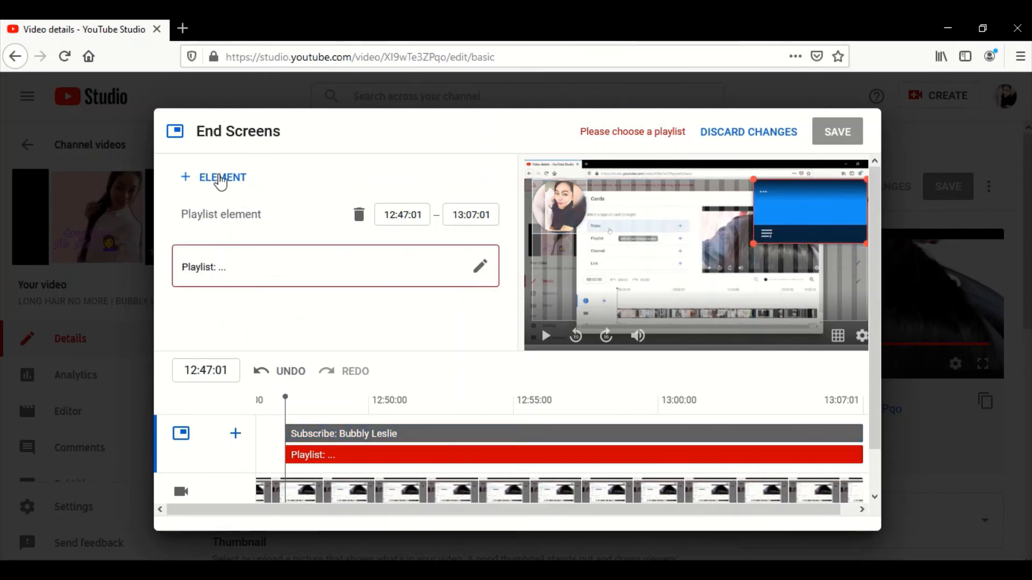
# - Add a video element that features the specific channel video "HOW TO GET THE 4K WATCH HOURS FAST + TIPS"
pyautogui.click(206, 186)
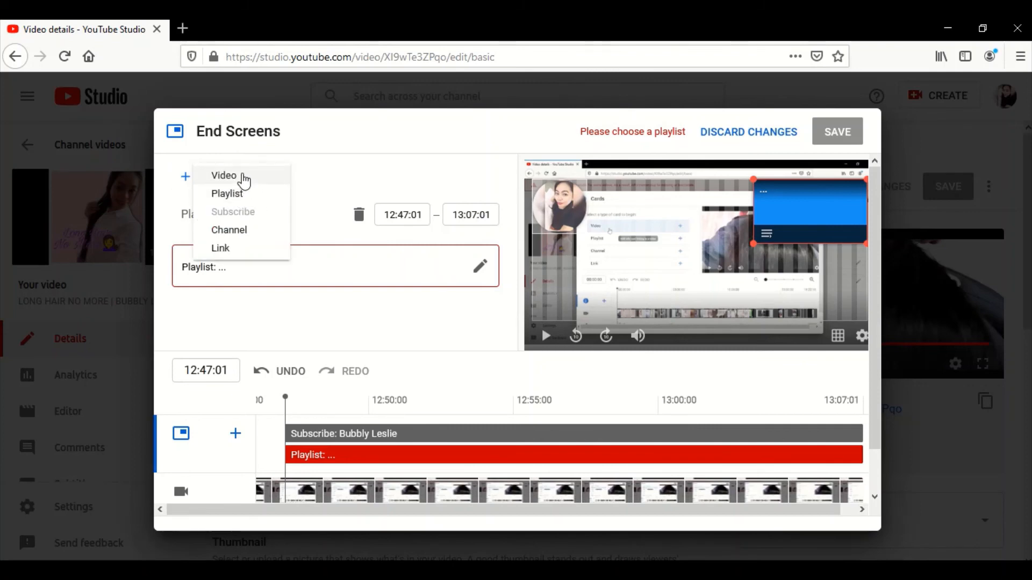
pyautogui.click(241, 176)
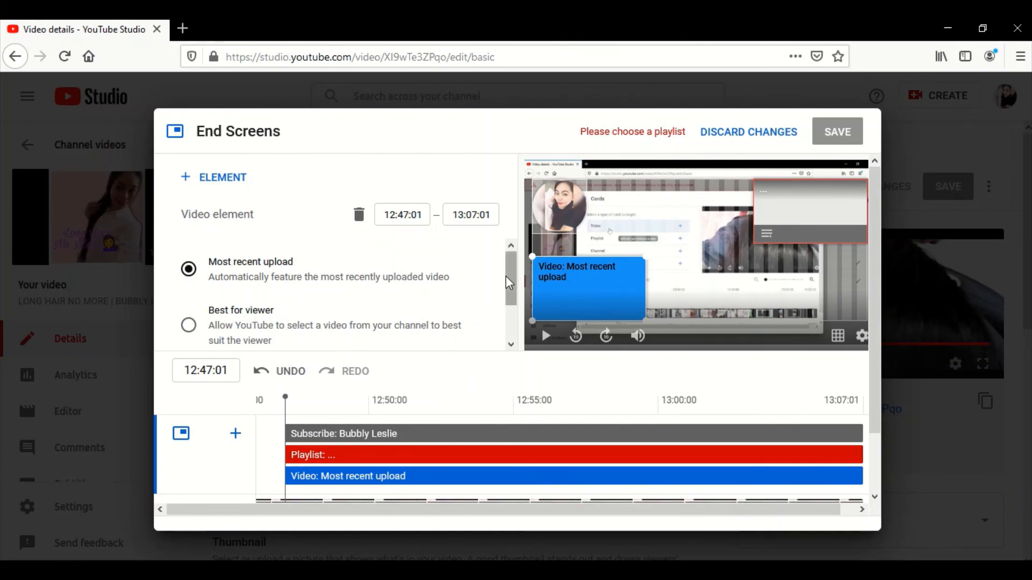
pyautogui.moveTo(512, 279); pyautogui.dragTo(513, 311)
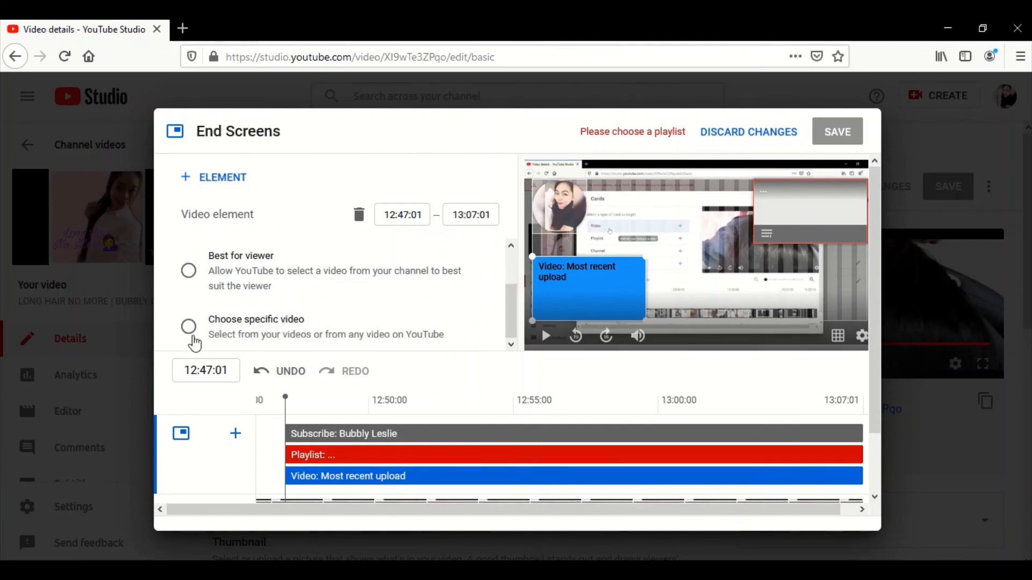
pyautogui.click(188, 326)
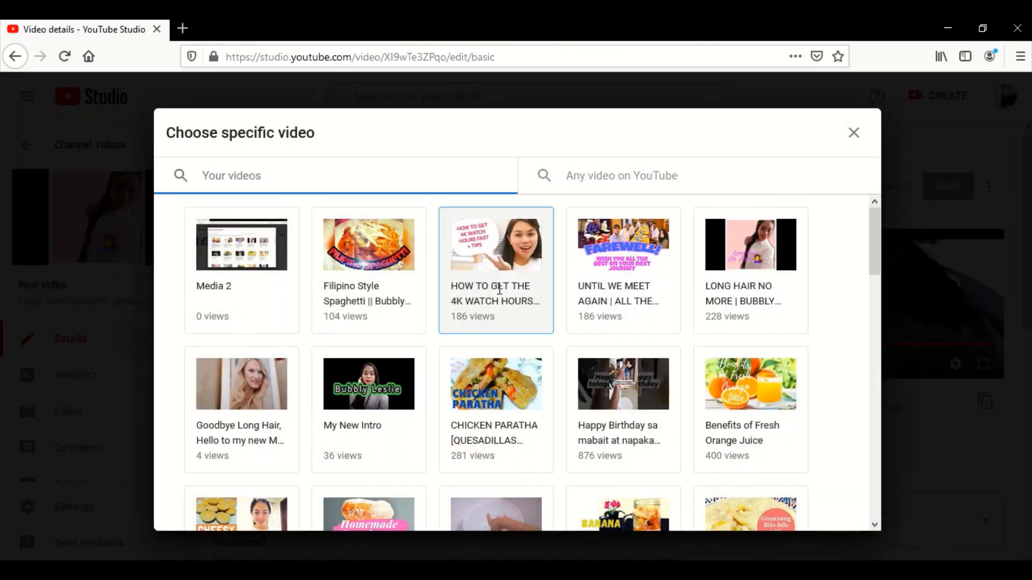
pyautogui.click(499, 289)
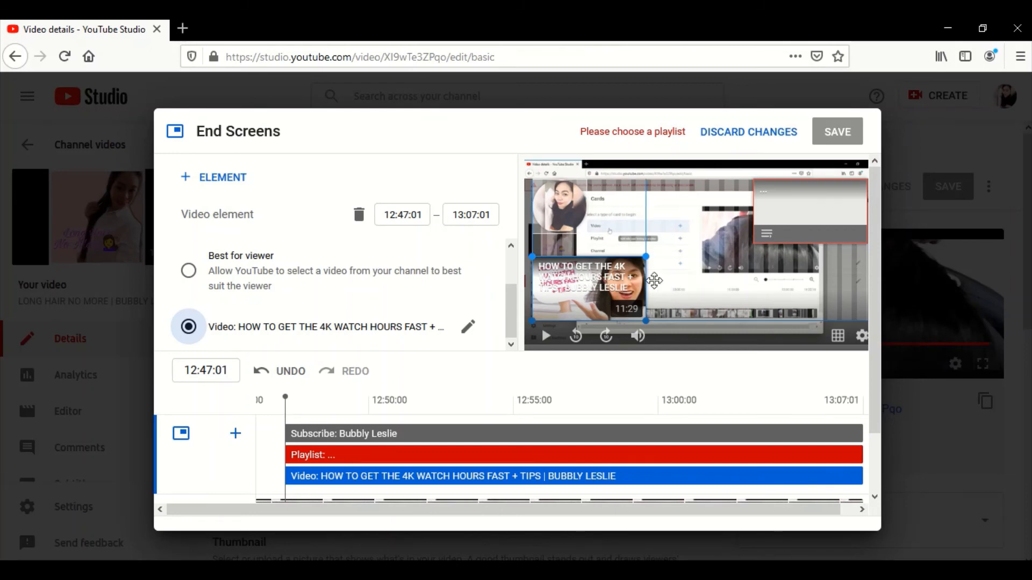
# - Move the video element beneath the playlist element in the video frame and delete the playlist element
pyautogui.moveTo(654, 281); pyautogui.dragTo(859, 282)
pyautogui.click(811, 208)
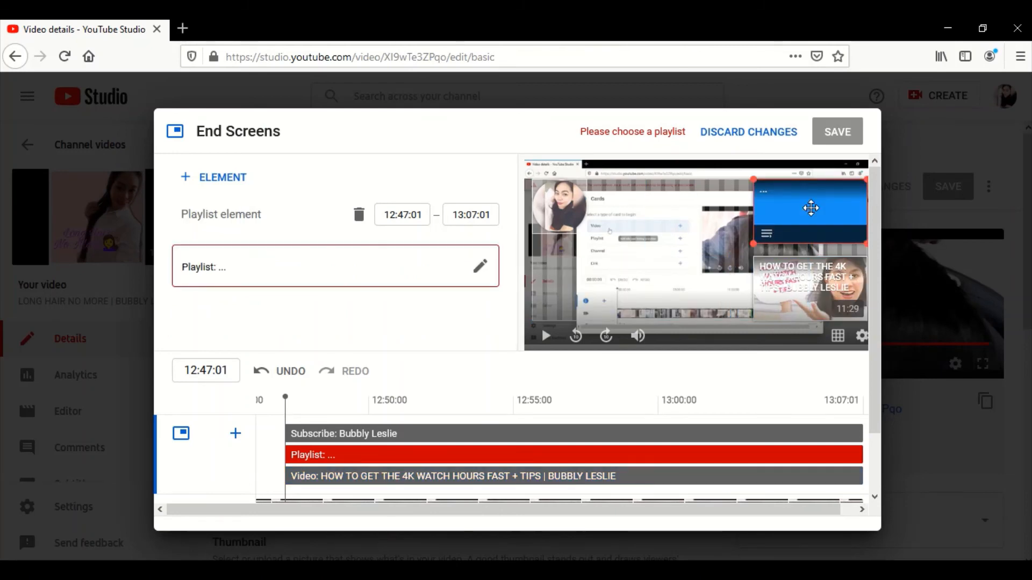
pyautogui.press('Delete')
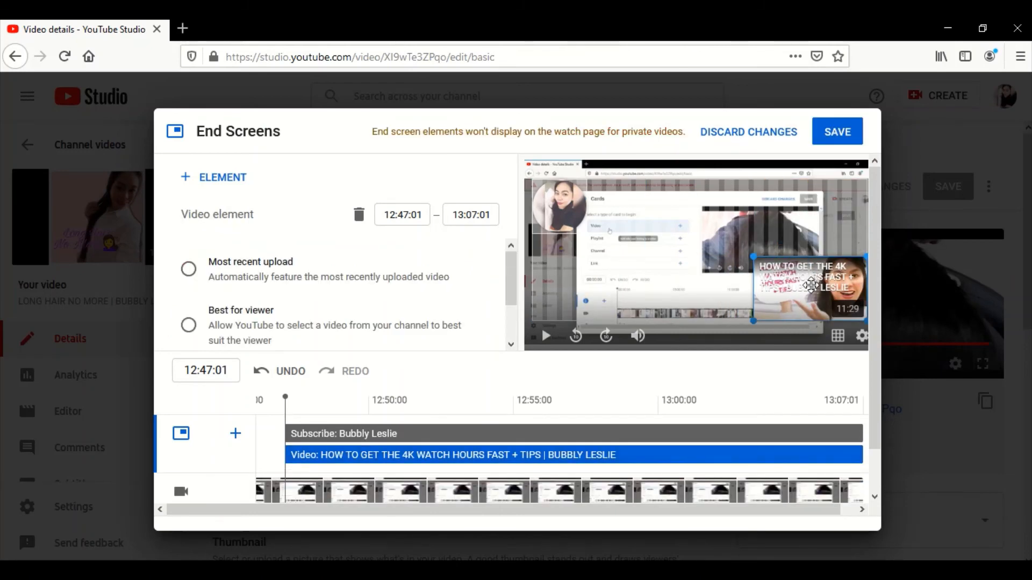
# - Place the video element in the lower-left corner of the video frame and the subscribe element in its lower-right corner
pyautogui.moveTo(810, 285); pyautogui.dragTo(852, 308)
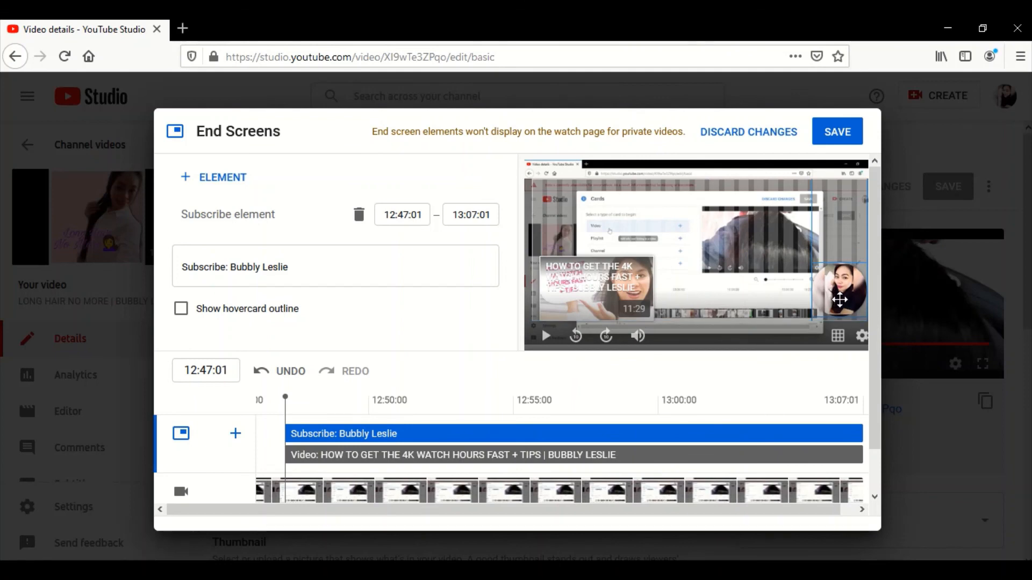
pyautogui.moveTo(601, 283); pyautogui.dragTo(594, 287)
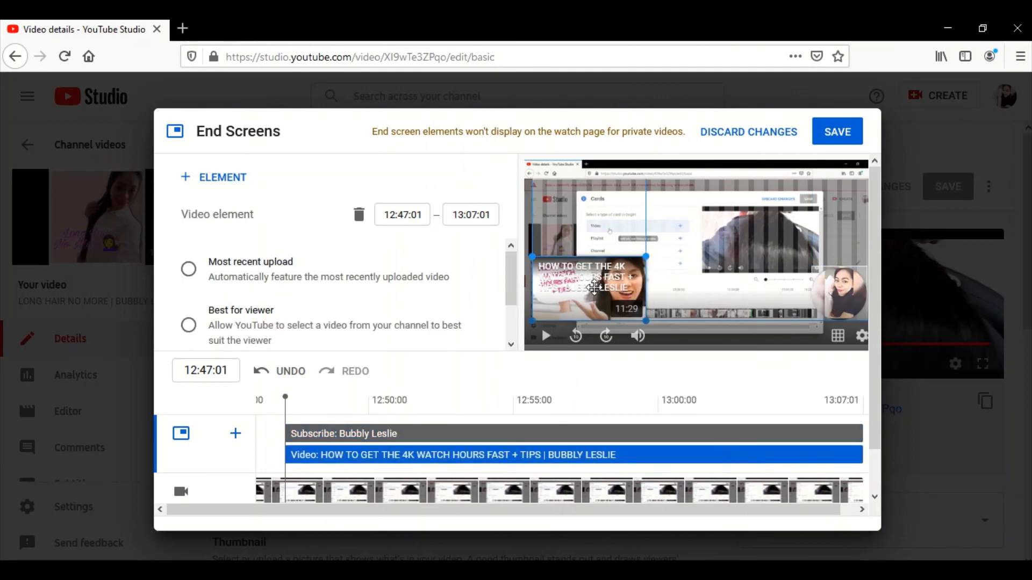